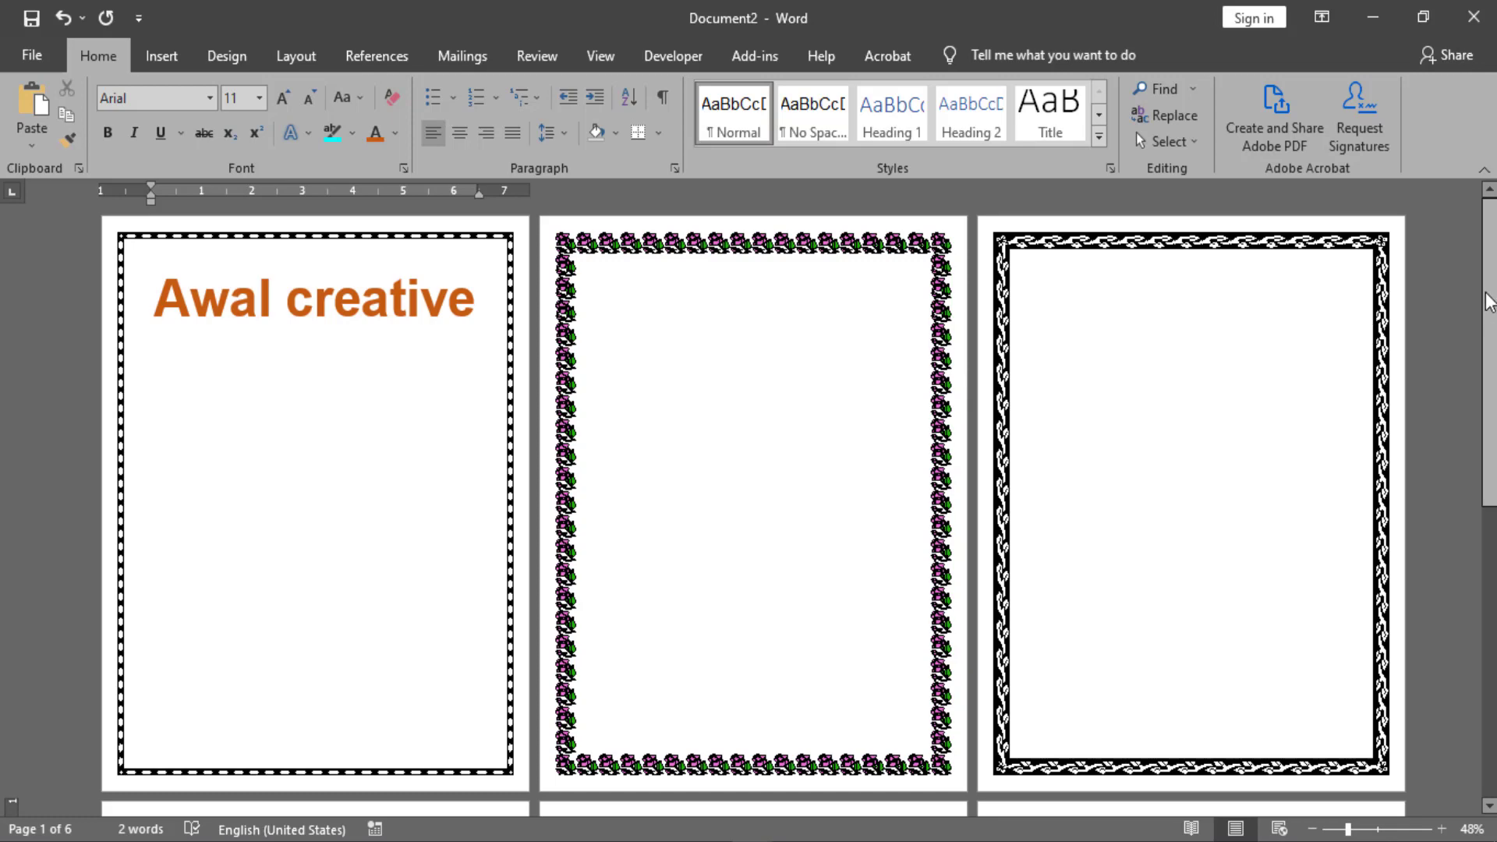
Step: Review the decorative page borders on all six pages of the sample document
{"action": "left_click_drag", "start_coordinate": [1489, 302], "coordinate": [1487, 351]}
{"action": "left_click_drag", "start_coordinate": [1490, 392], "coordinate": [1490, 679]}
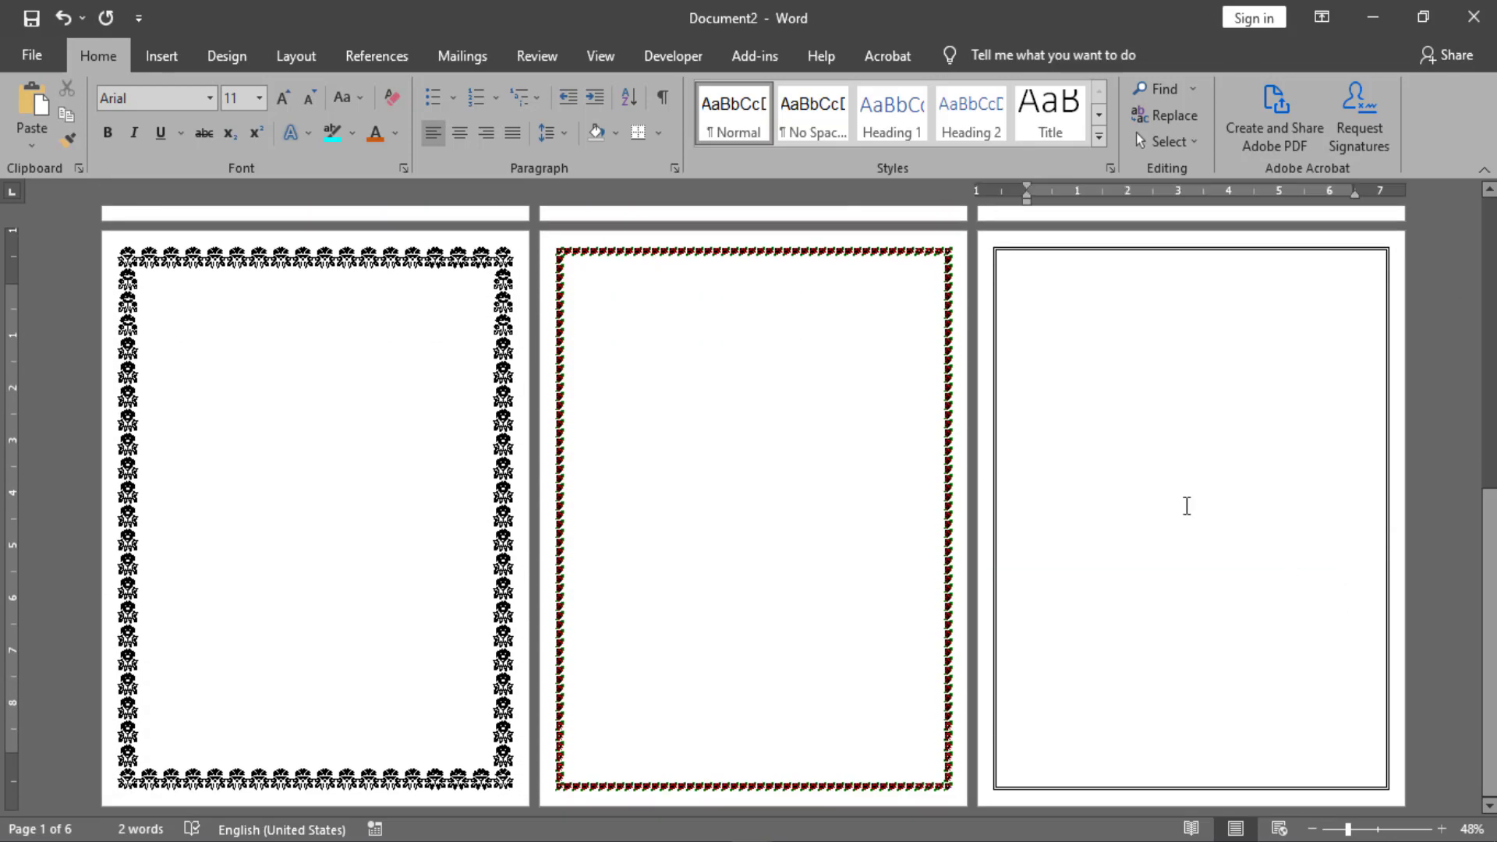
{"action": "left_click", "coordinate": [845, 484]}
{"action": "left_click", "coordinate": [441, 442]}
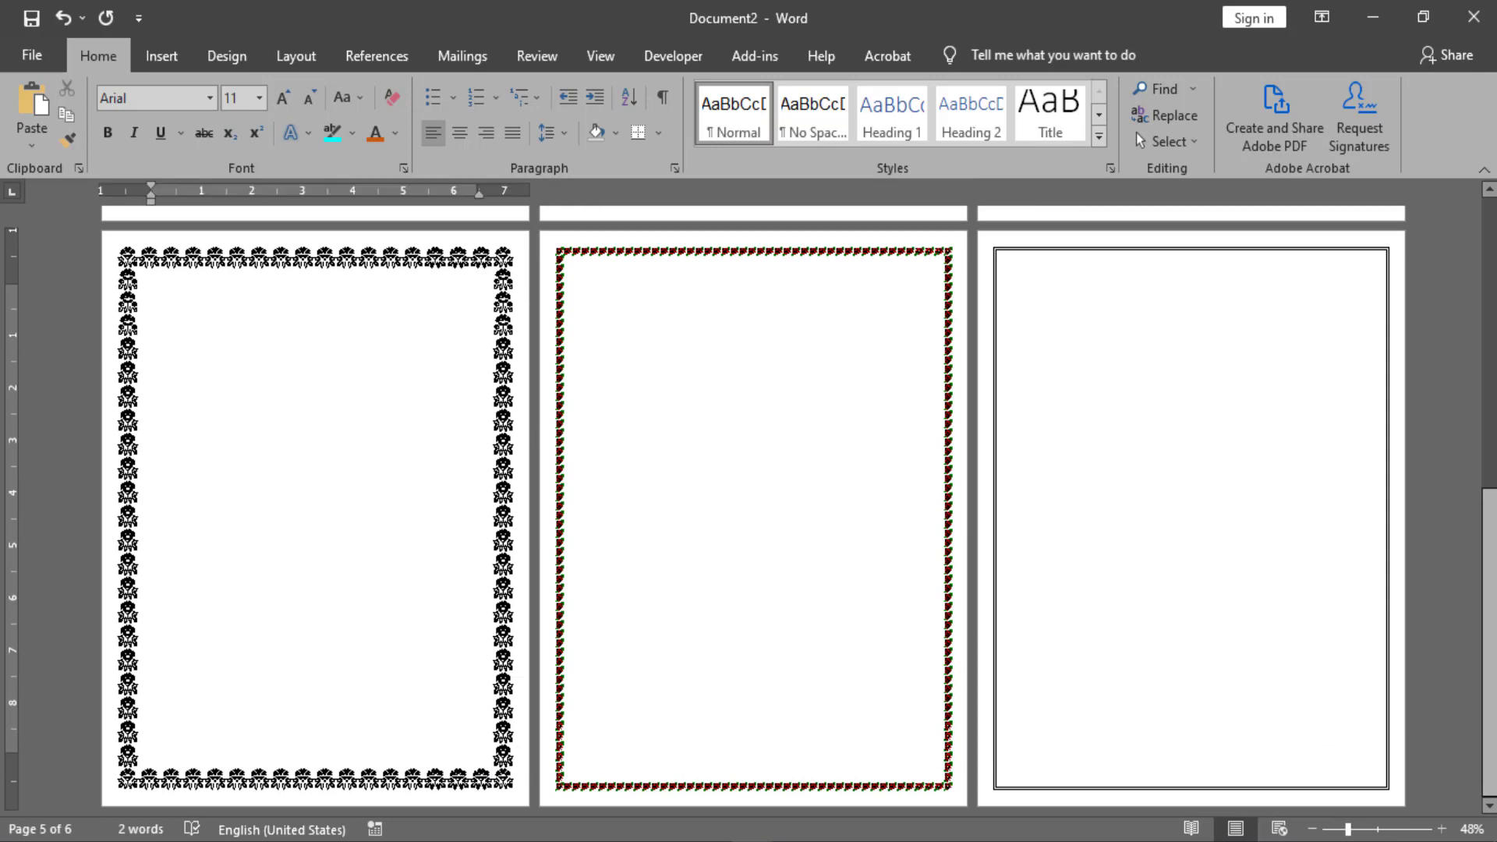
{"action": "left_click_drag", "start_coordinate": [1490, 543], "coordinate": [1477, 246]}
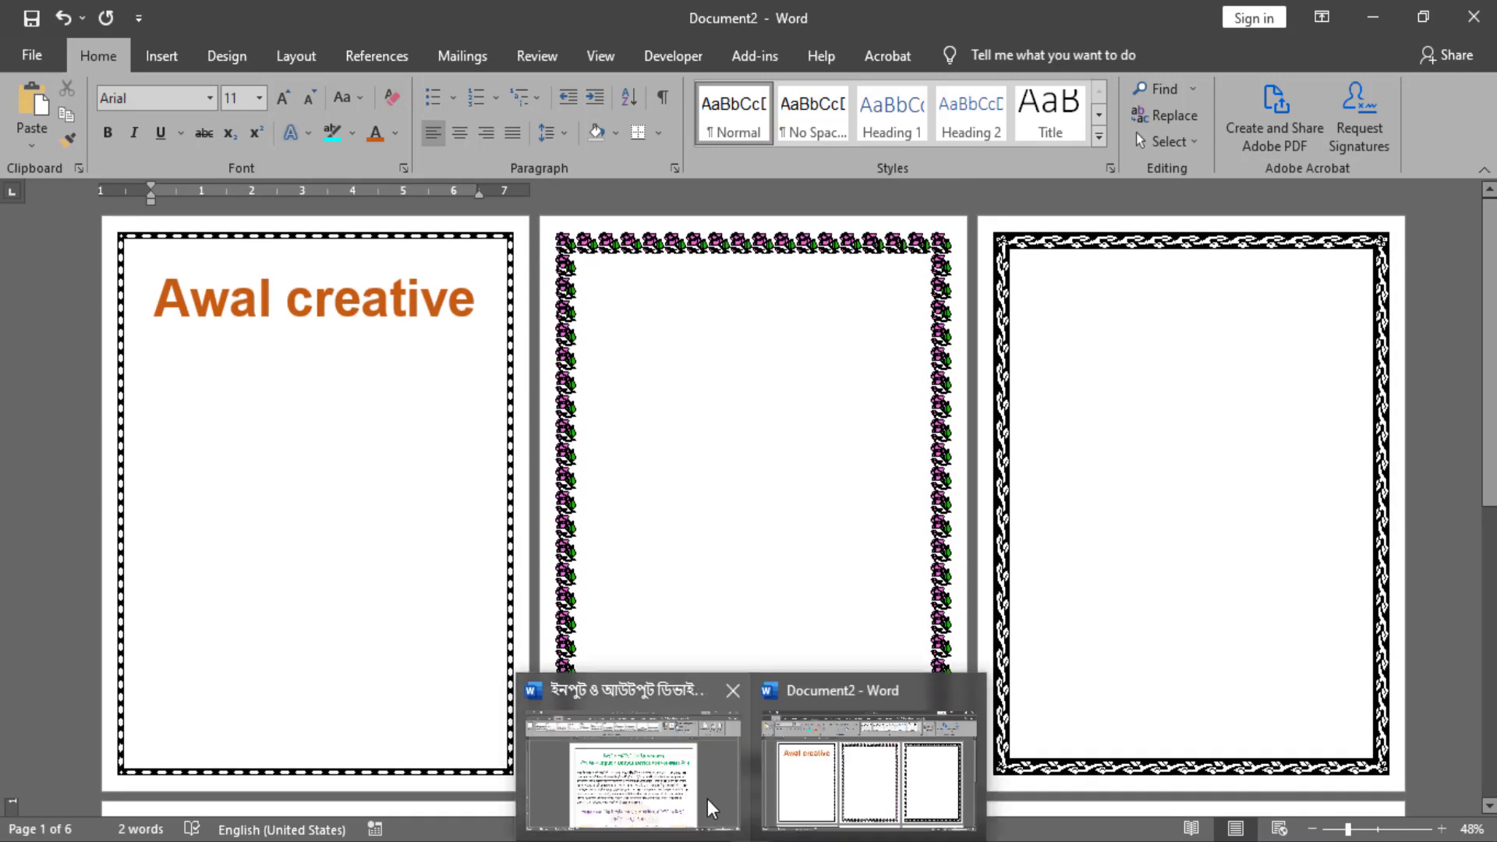
Step: Switch to the input and output device document and examine its page border from the first page to the last
{"action": "left_click", "coordinate": [709, 807]}
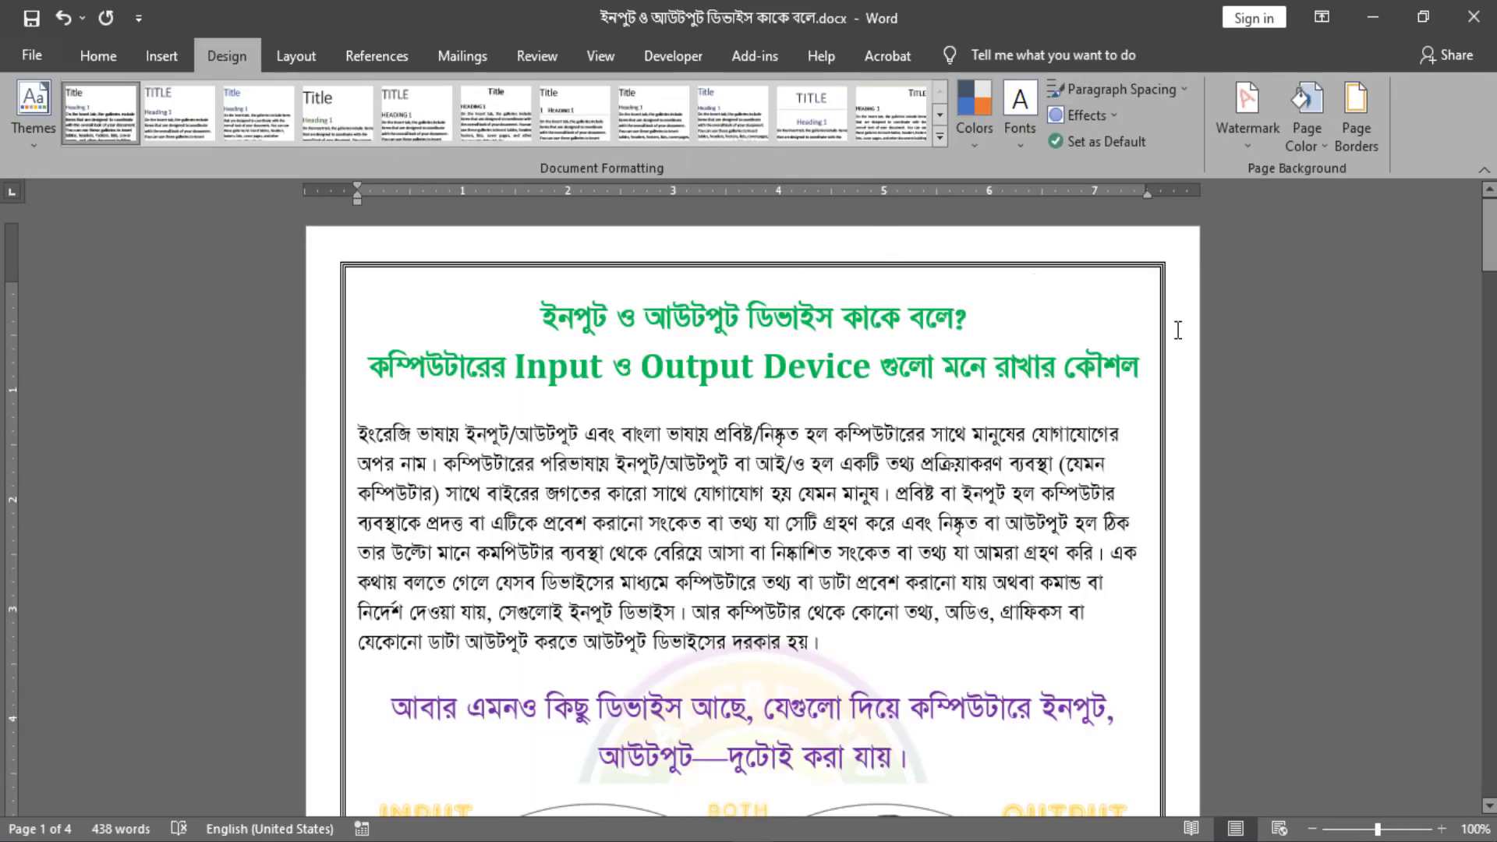
{"action": "left_click_drag", "start_coordinate": [1490, 226], "coordinate": [1490, 762]}
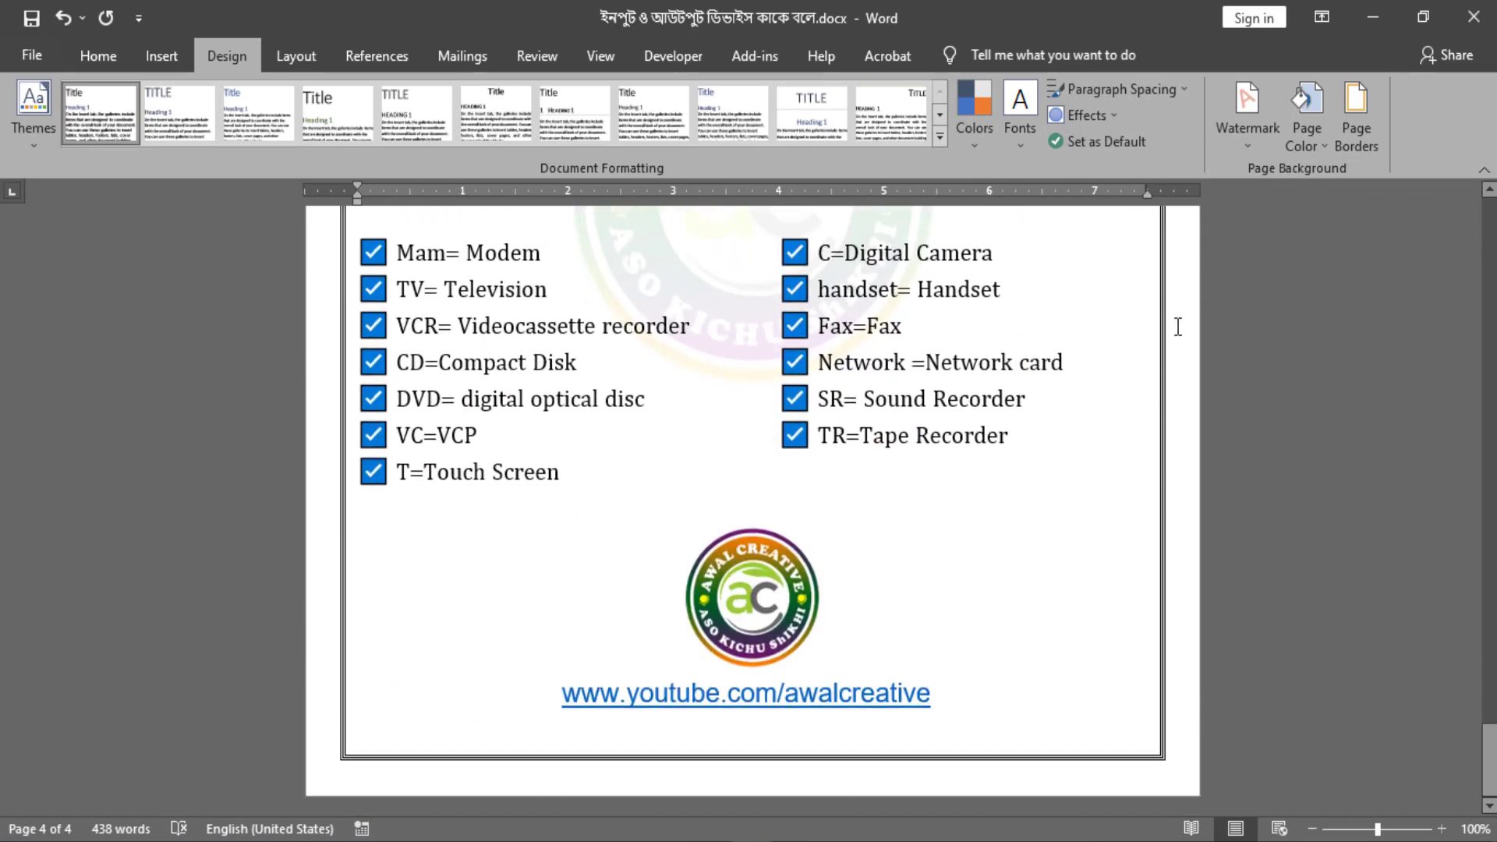
{"action": "left_click_drag", "start_coordinate": [1491, 760], "coordinate": [1489, 254]}
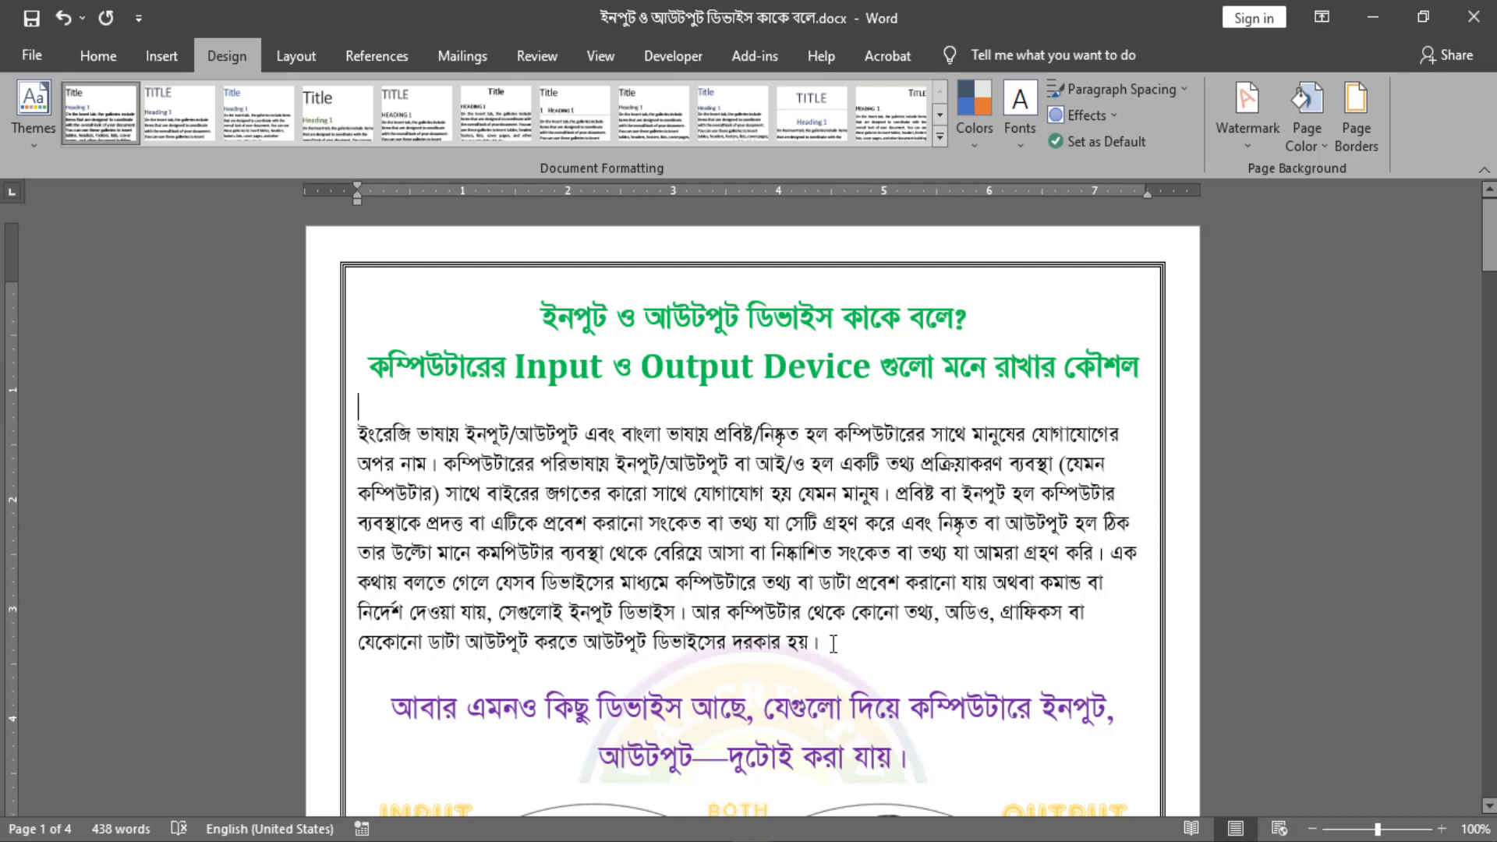
Step: Create a new blank document and apply a Box page border with the black star art to the whole document
{"action": "key", "text": "ctrl+n"}
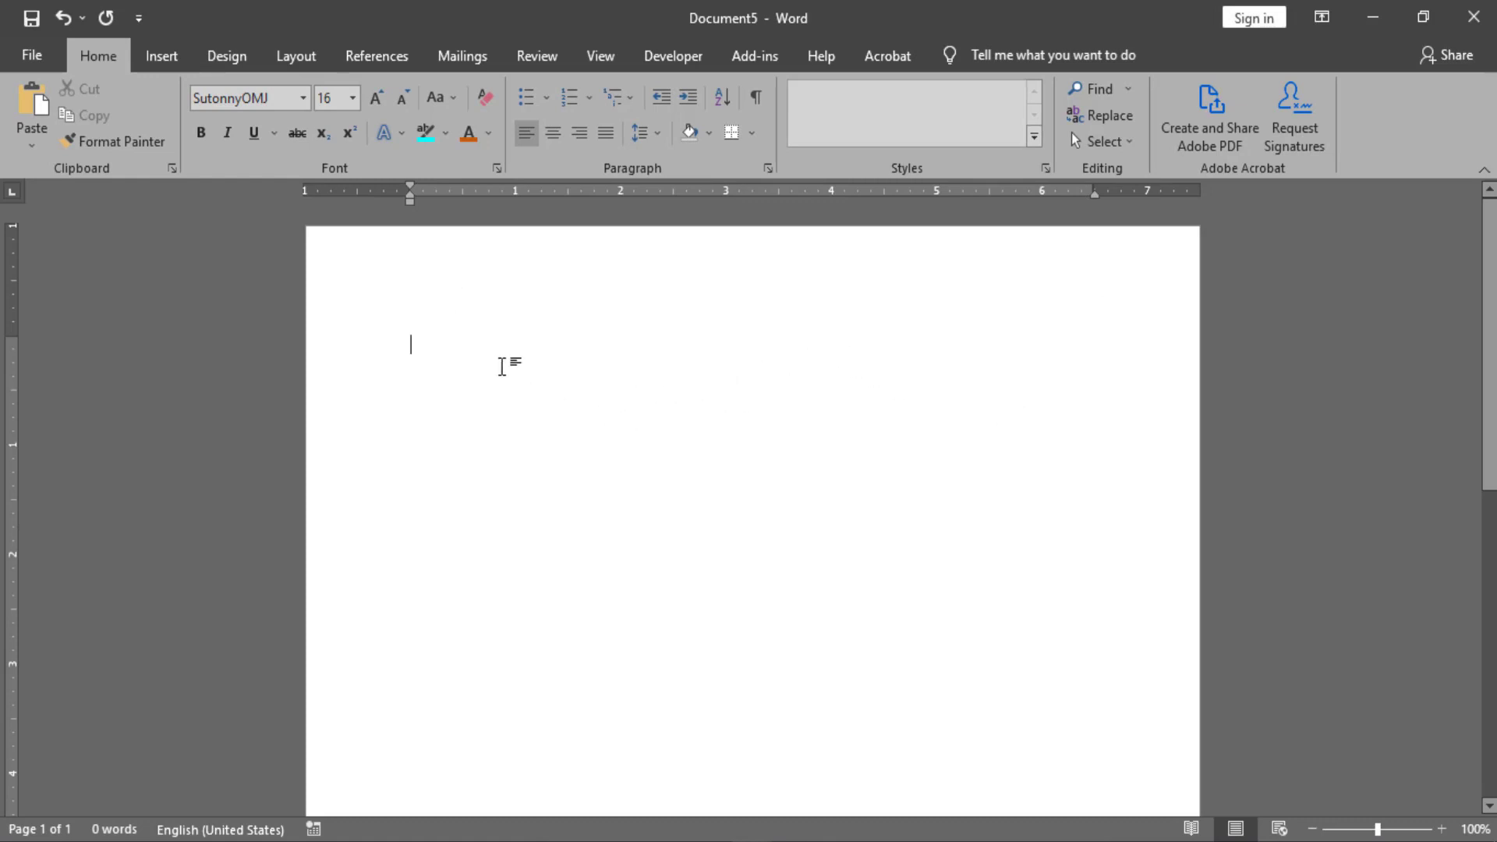
{"action": "left_click", "coordinate": [248, 58]}
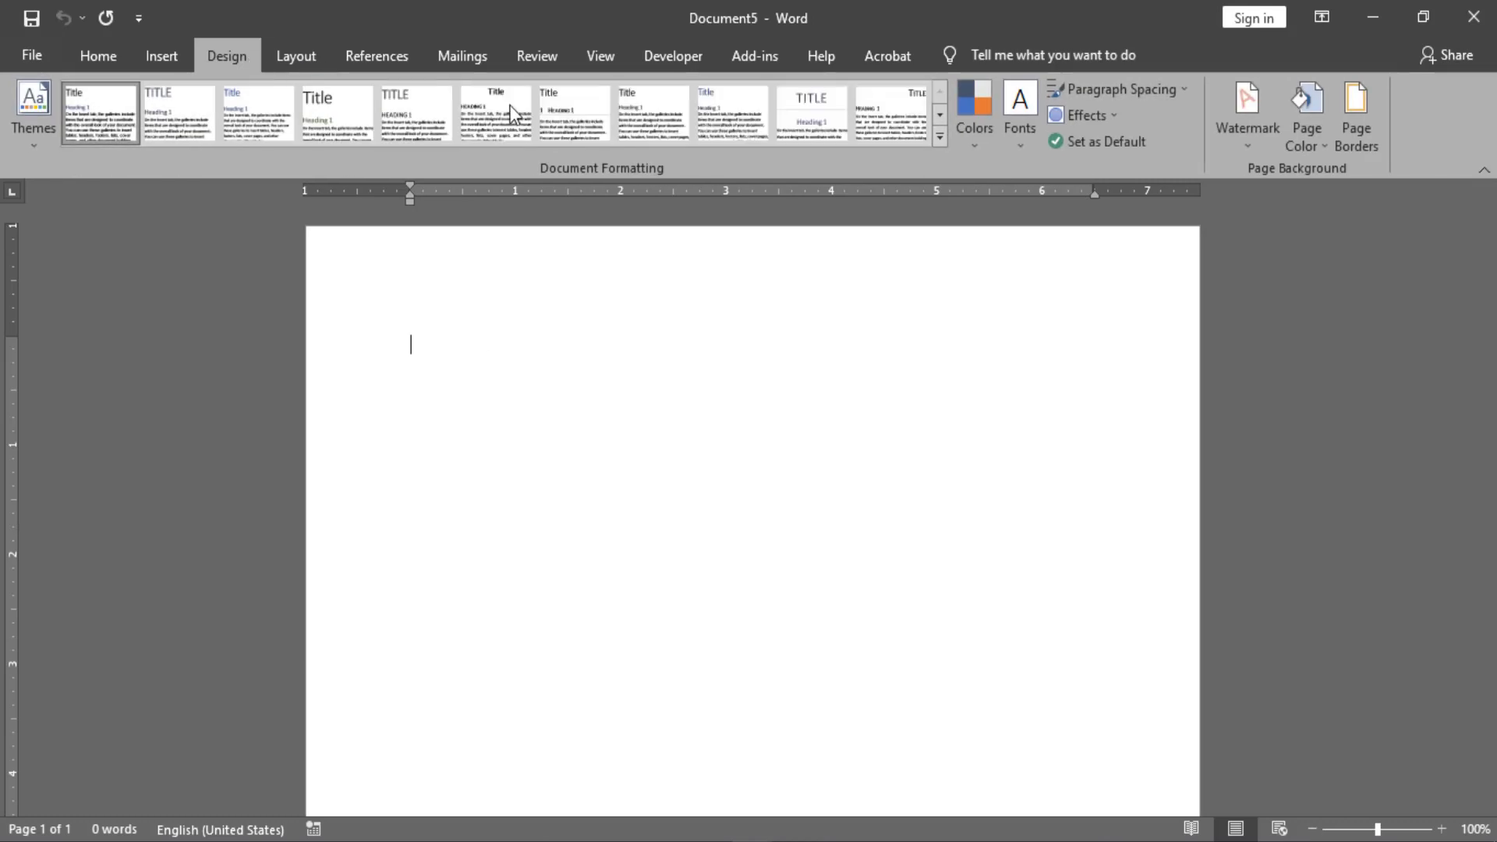
{"action": "left_click", "coordinate": [1352, 117]}
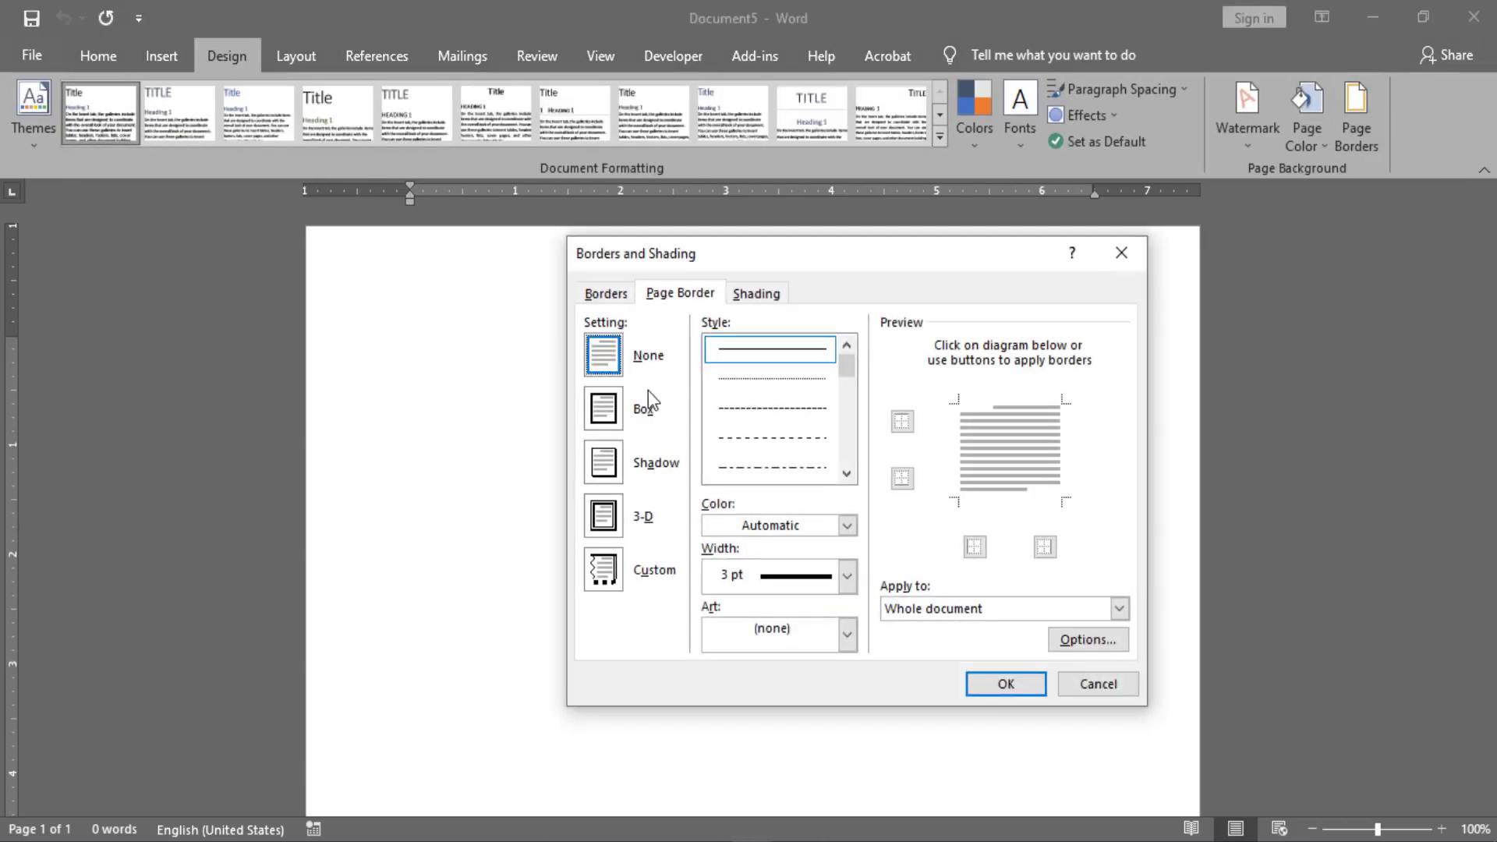
{"action": "left_click", "coordinate": [624, 407]}
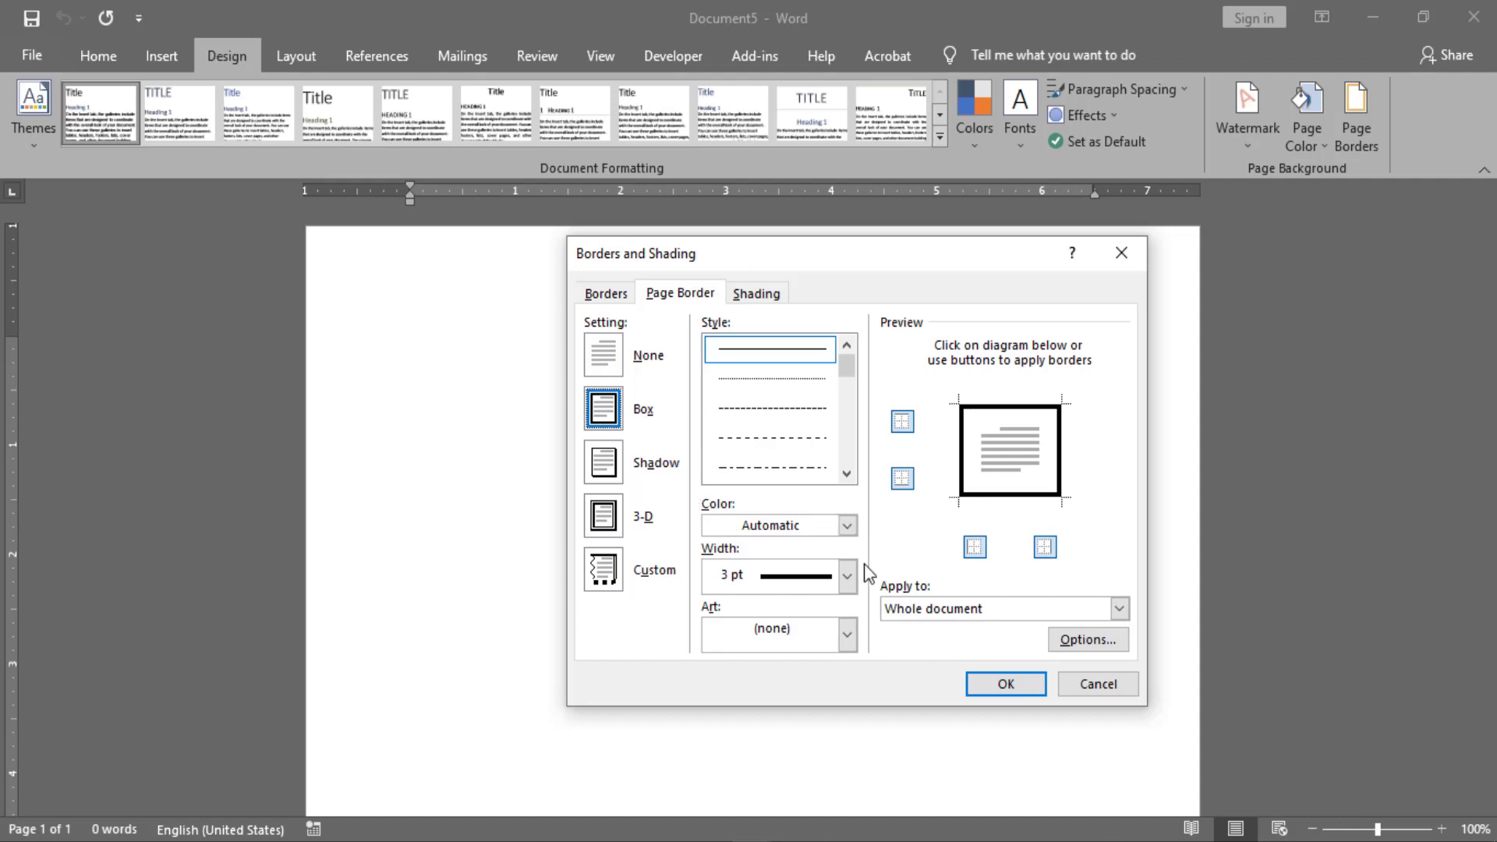
{"action": "left_click", "coordinate": [847, 634]}
{"action": "left_click_drag", "start_coordinate": [849, 680], "coordinate": [852, 729]}
{"action": "left_click", "coordinate": [815, 699]}
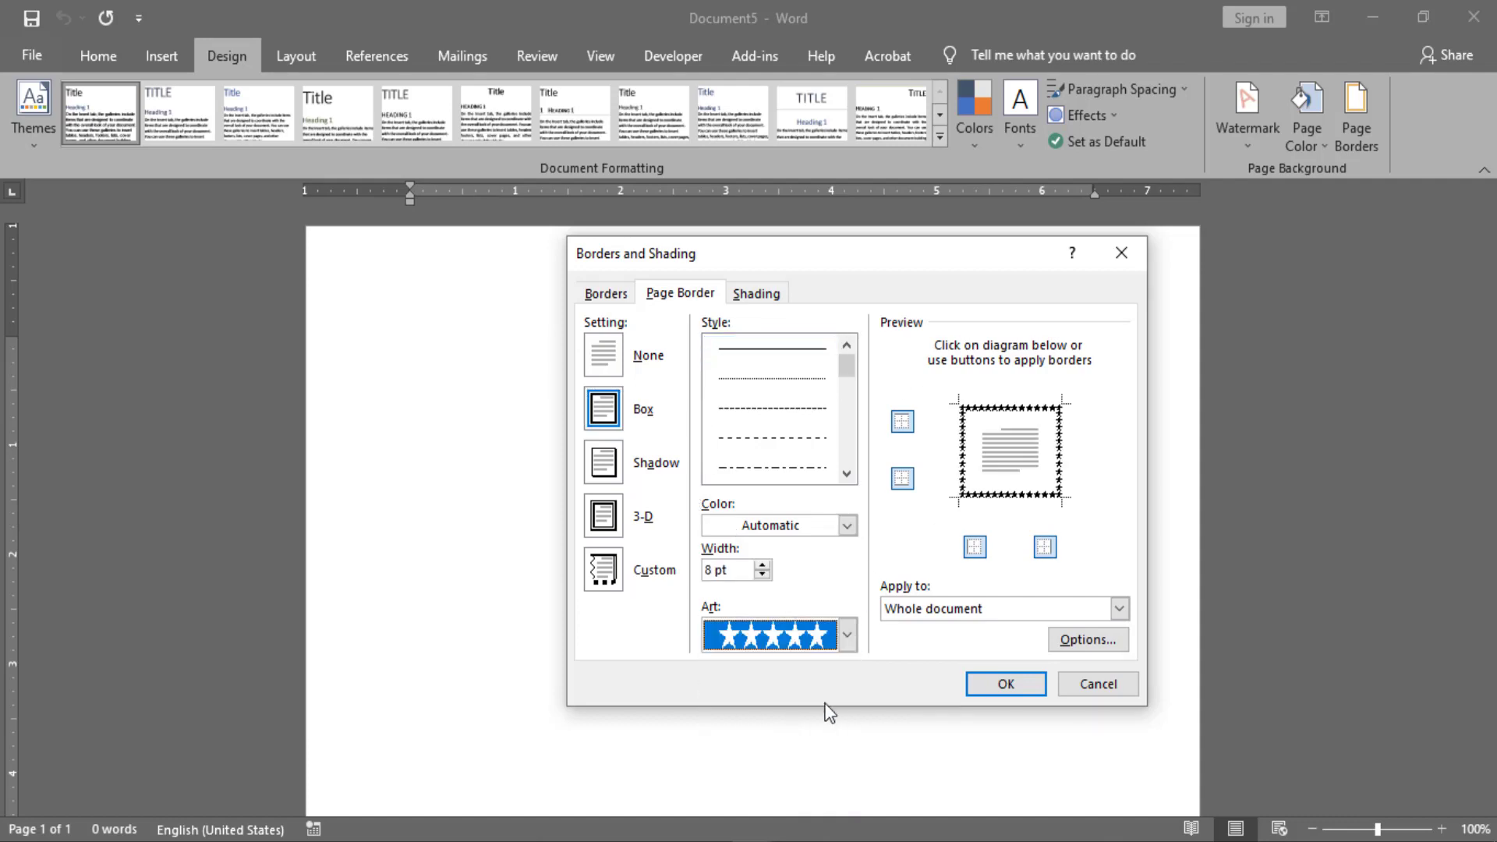
{"action": "left_click", "coordinate": [1009, 682]}
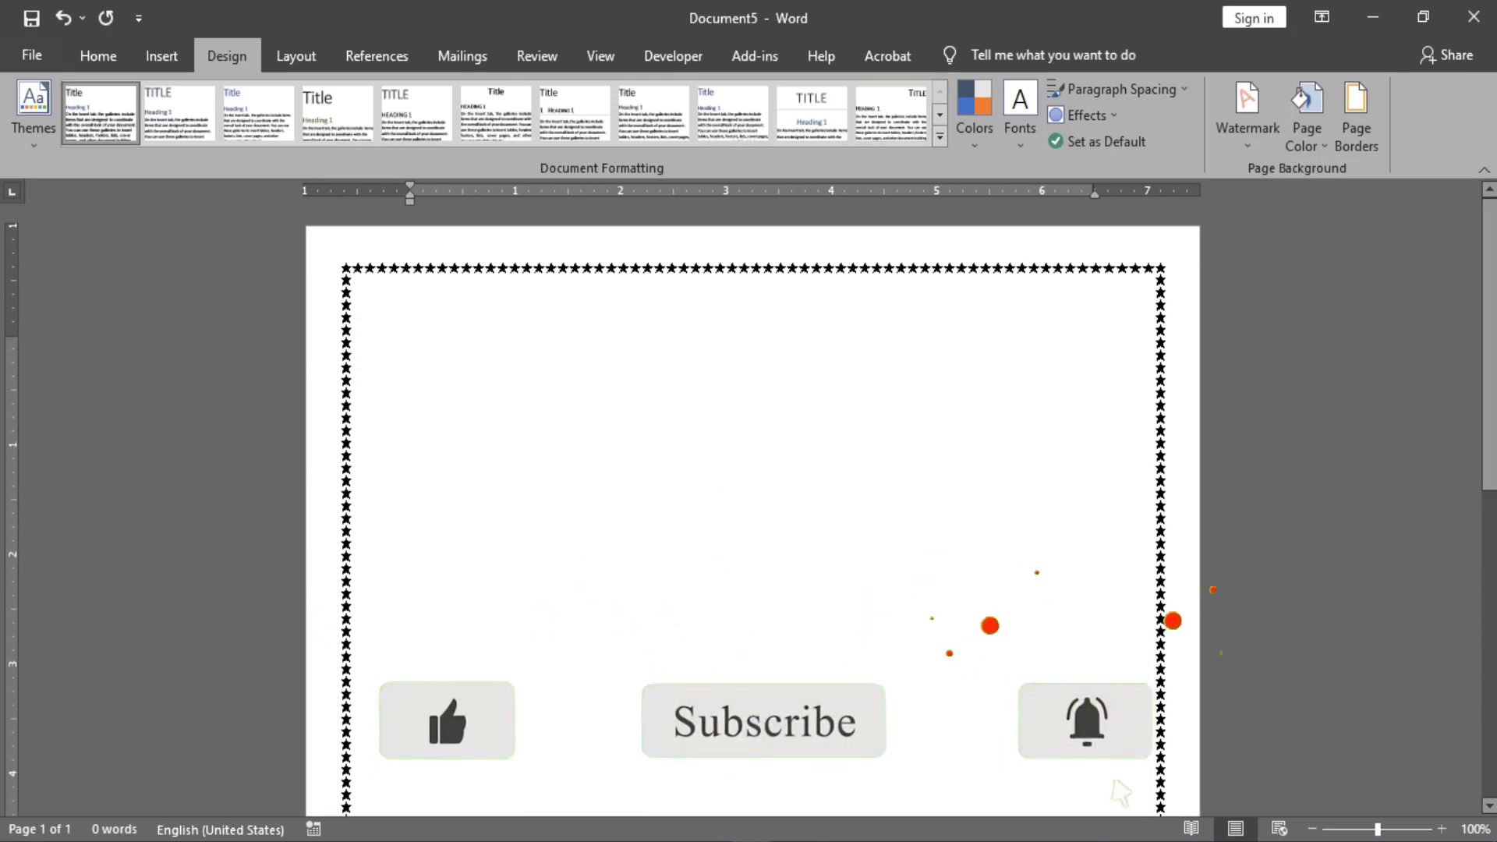
Step: Insert a page break in the star-bordered document and check the border on both pages
{"action": "left_click", "coordinate": [296, 56]}
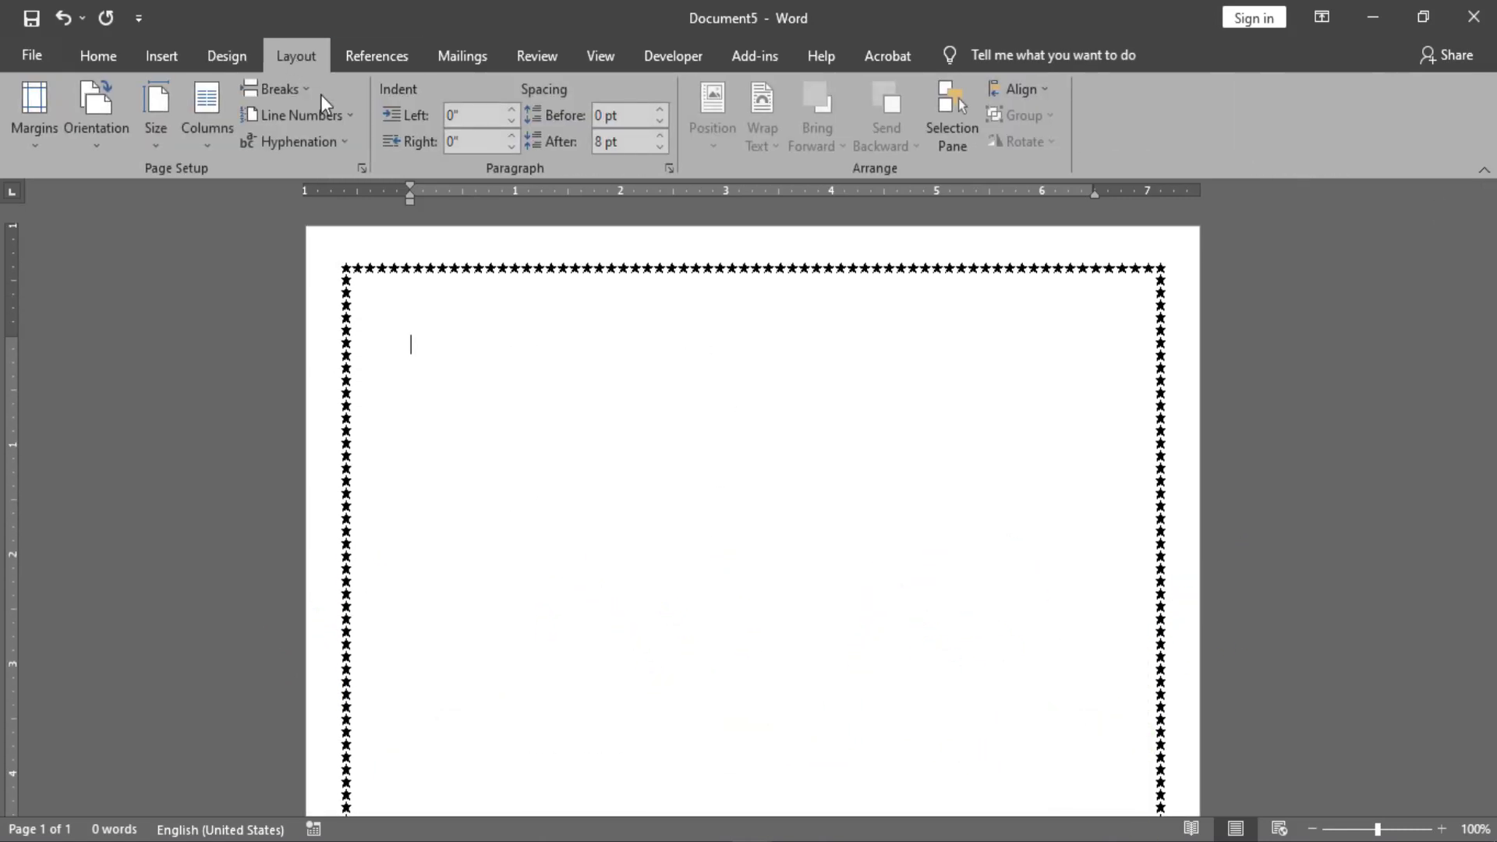
{"action": "left_click", "coordinate": [309, 91]}
{"action": "left_click", "coordinate": [310, 144]}
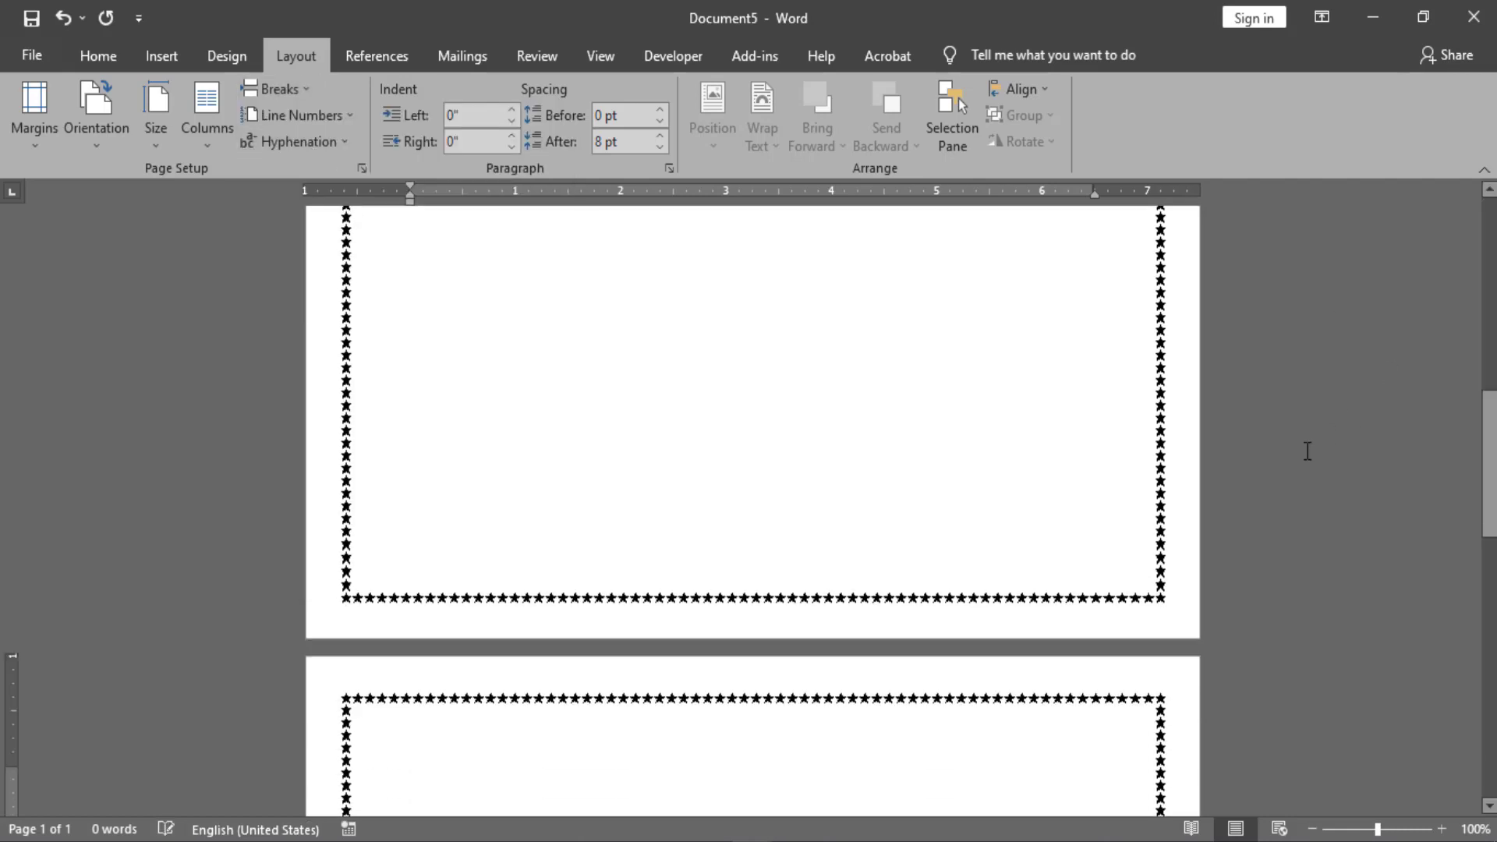
{"action": "left_click_drag", "start_coordinate": [1489, 437], "coordinate": [1488, 538]}
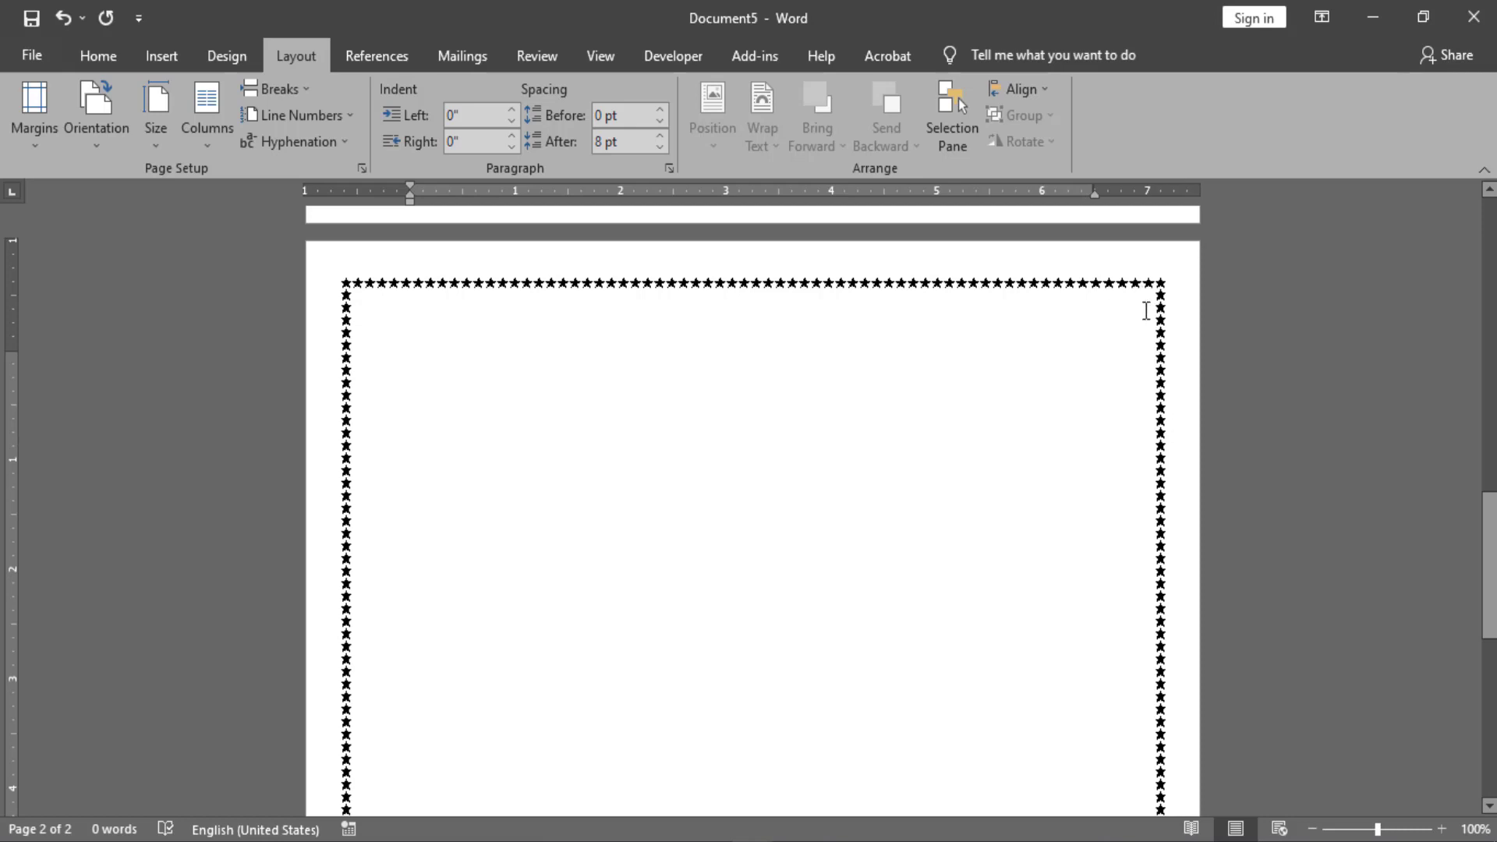
{"action": "scroll", "coordinate": [1123, 384], "scroll_direction": "up", "scroll_amount": 5}
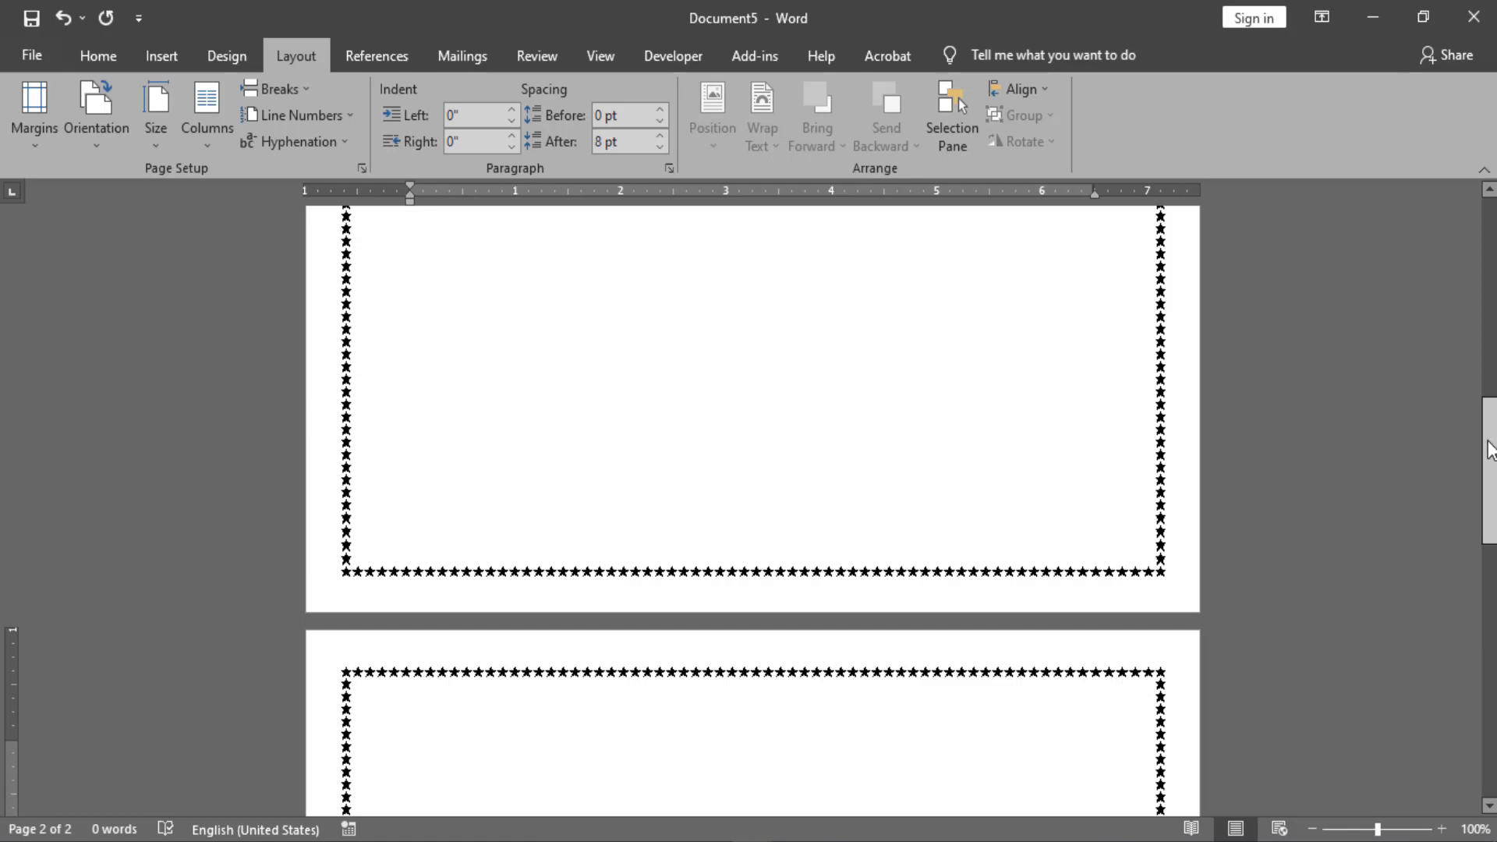
{"action": "scroll", "coordinate": [1403, 443], "scroll_direction": "down", "scroll_amount": 3}
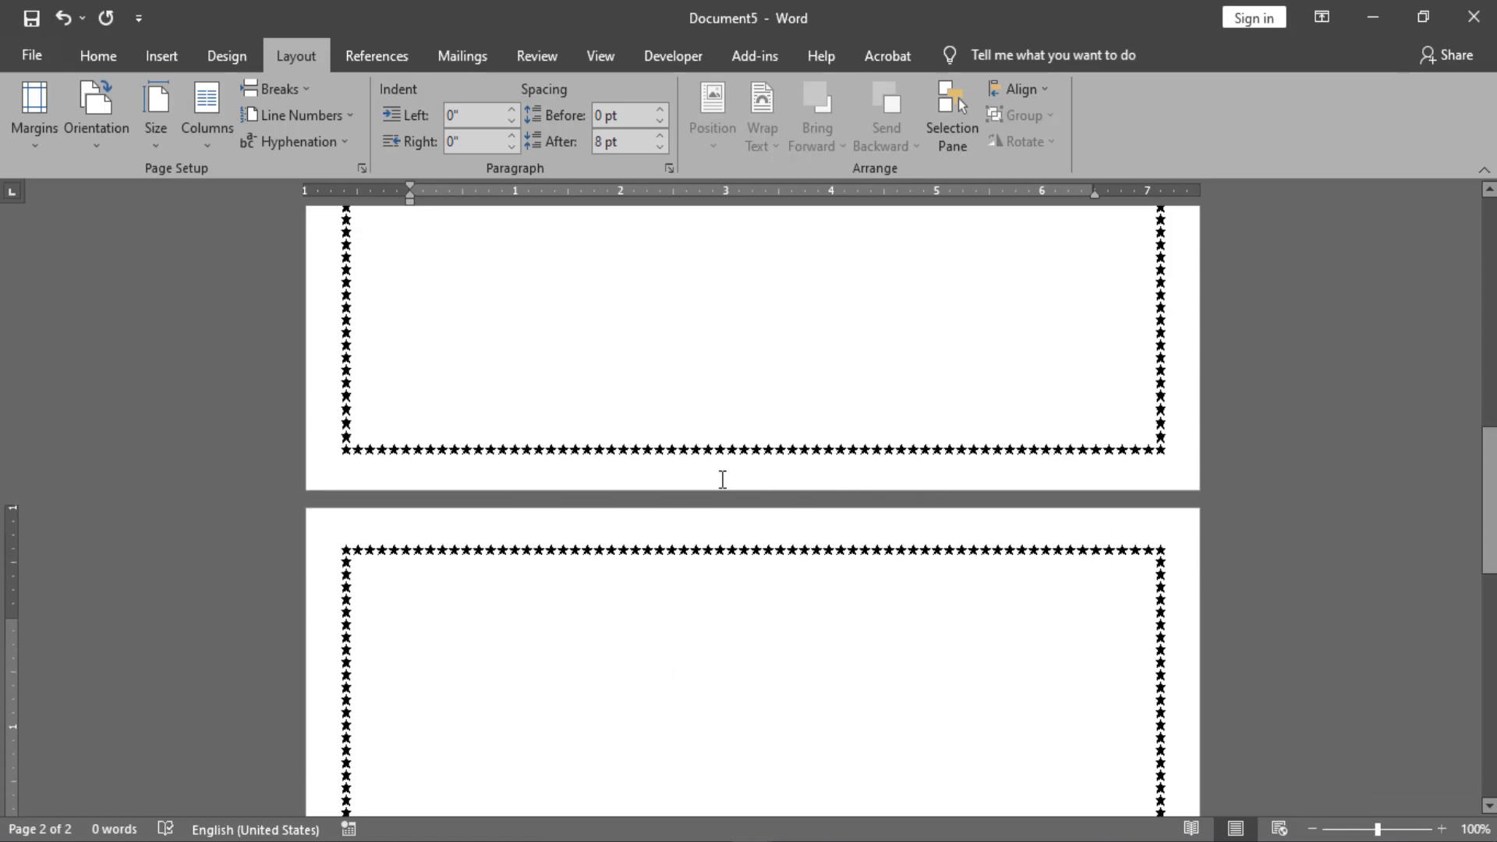
Step: Undo the page break and return to the start of the first page
{"action": "key", "text": "ctrl+z"}
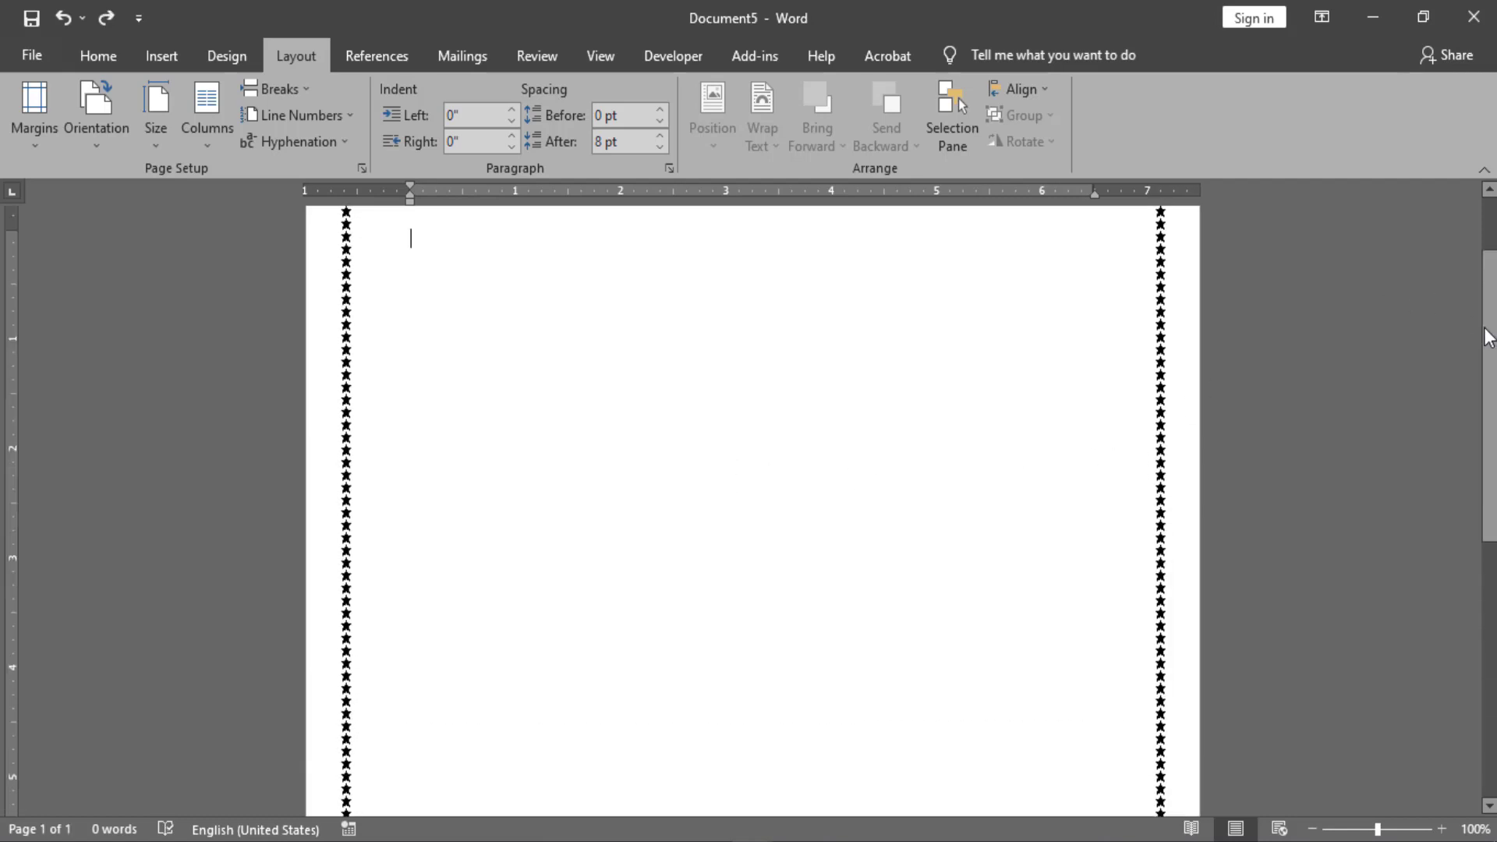
{"action": "scroll", "coordinate": [1494, 327], "scroll_direction": "up", "scroll_amount": 3}
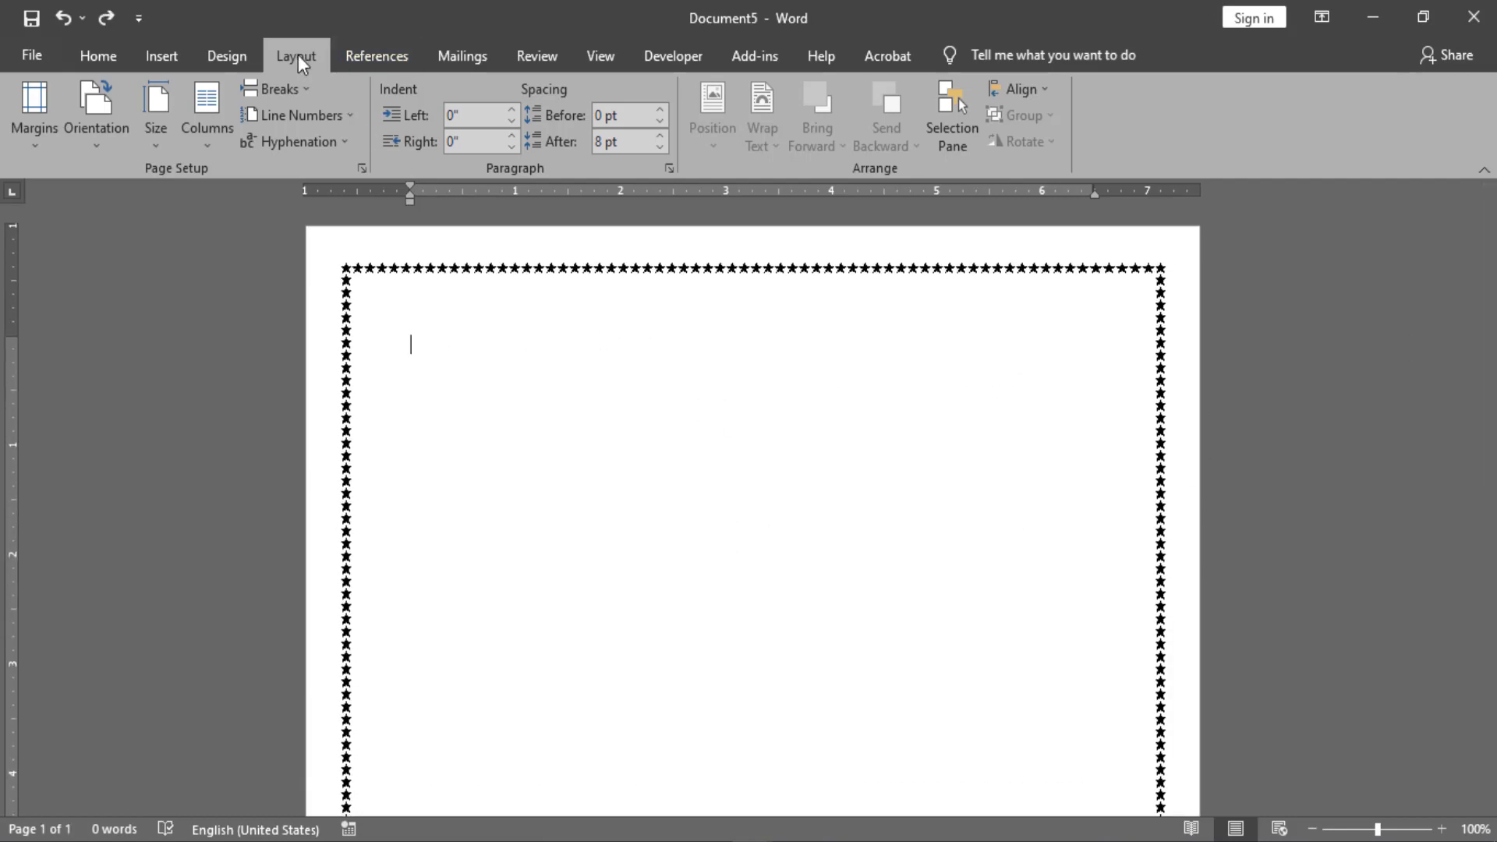
{"action": "left_click", "coordinate": [302, 81]}
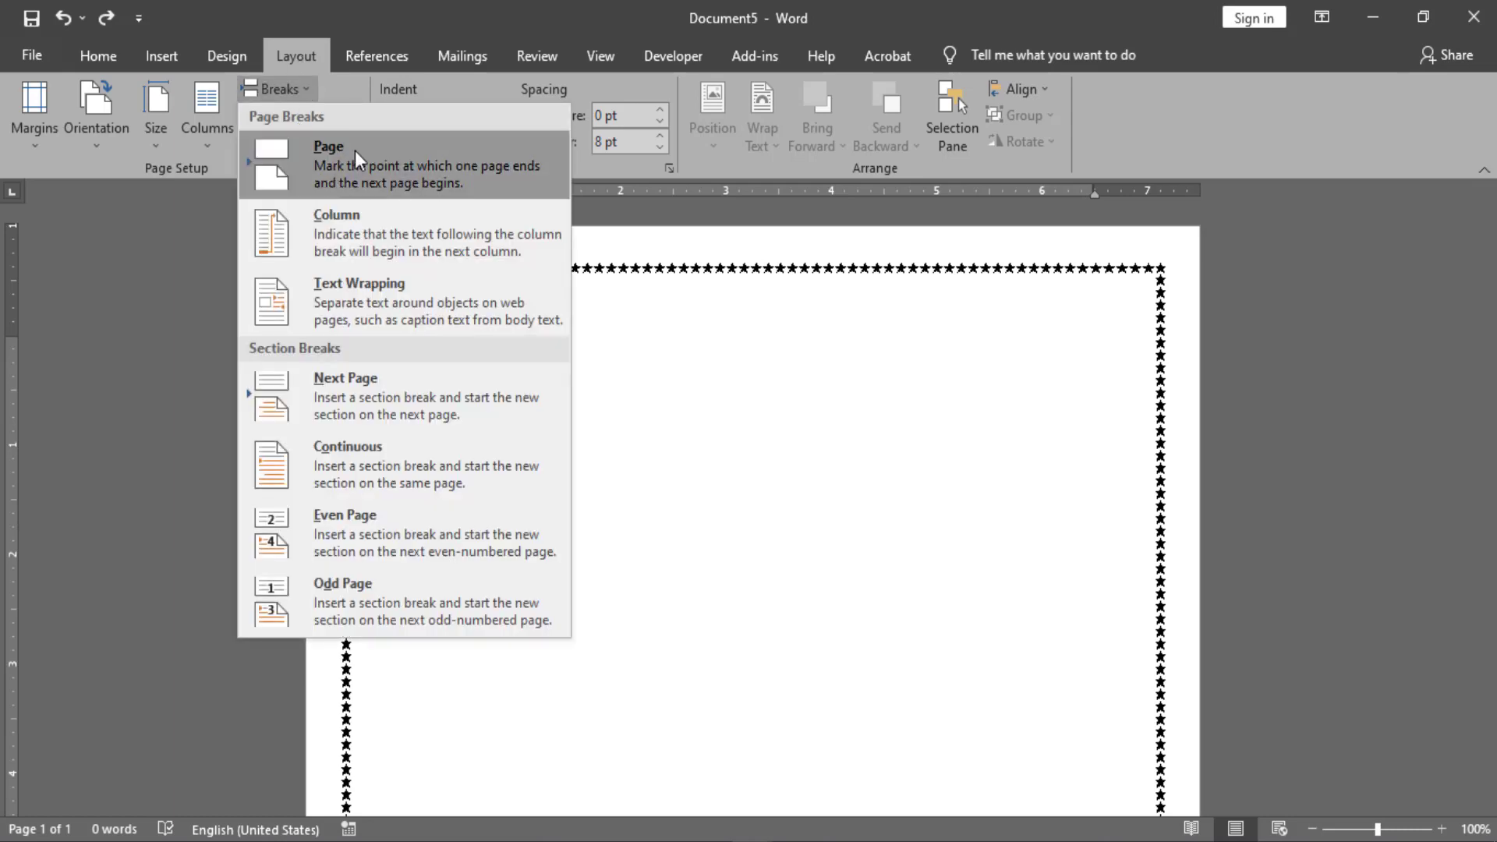
{"action": "left_click", "coordinate": [946, 677]}
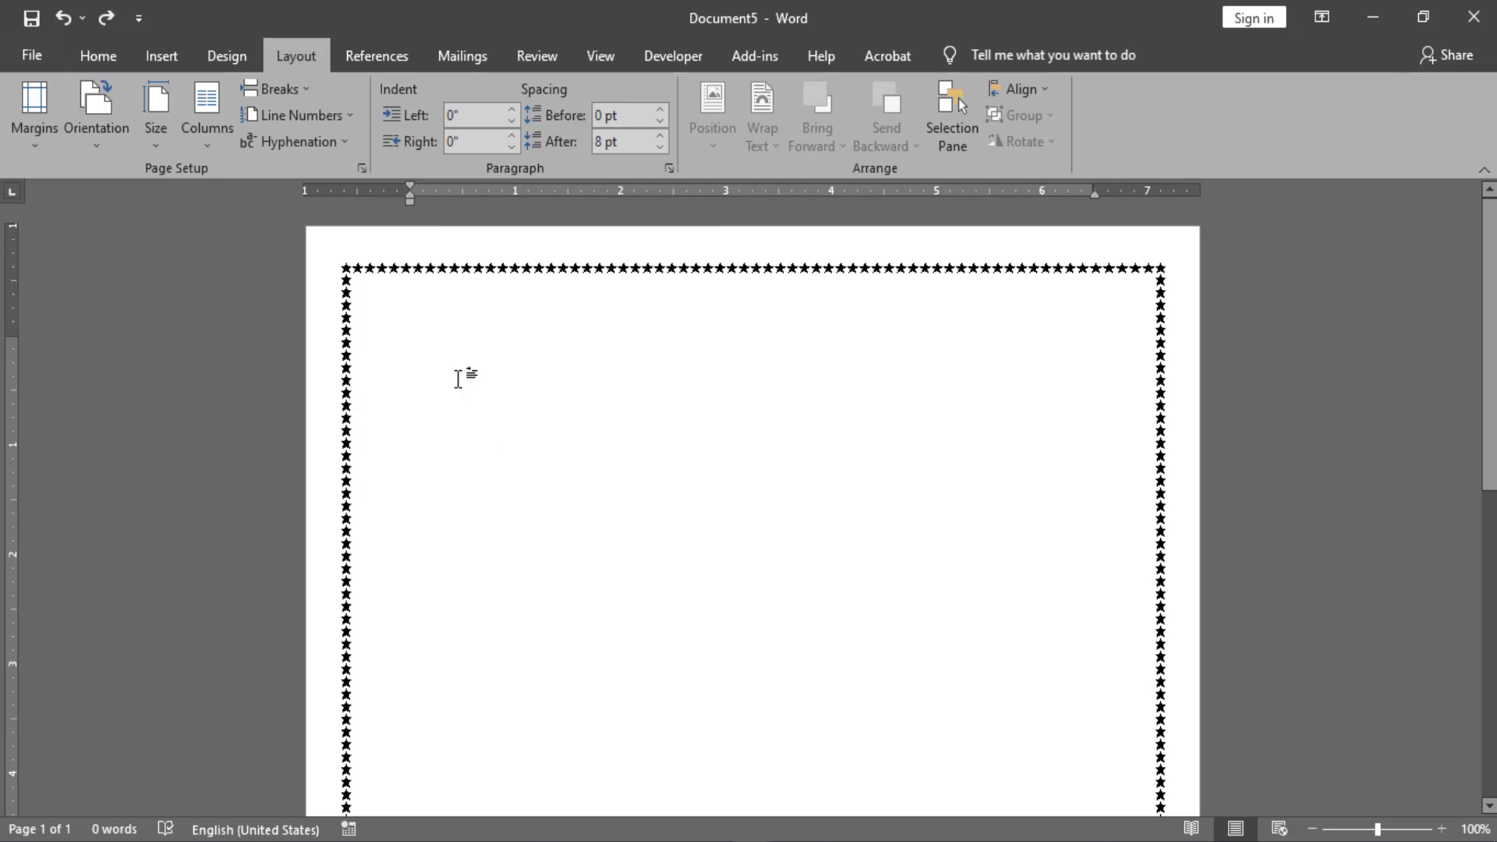
Step: Enter the text dfd on the first page and add blank lines before it until it moves to the third page
{"action": "type", "text": "dfd"}
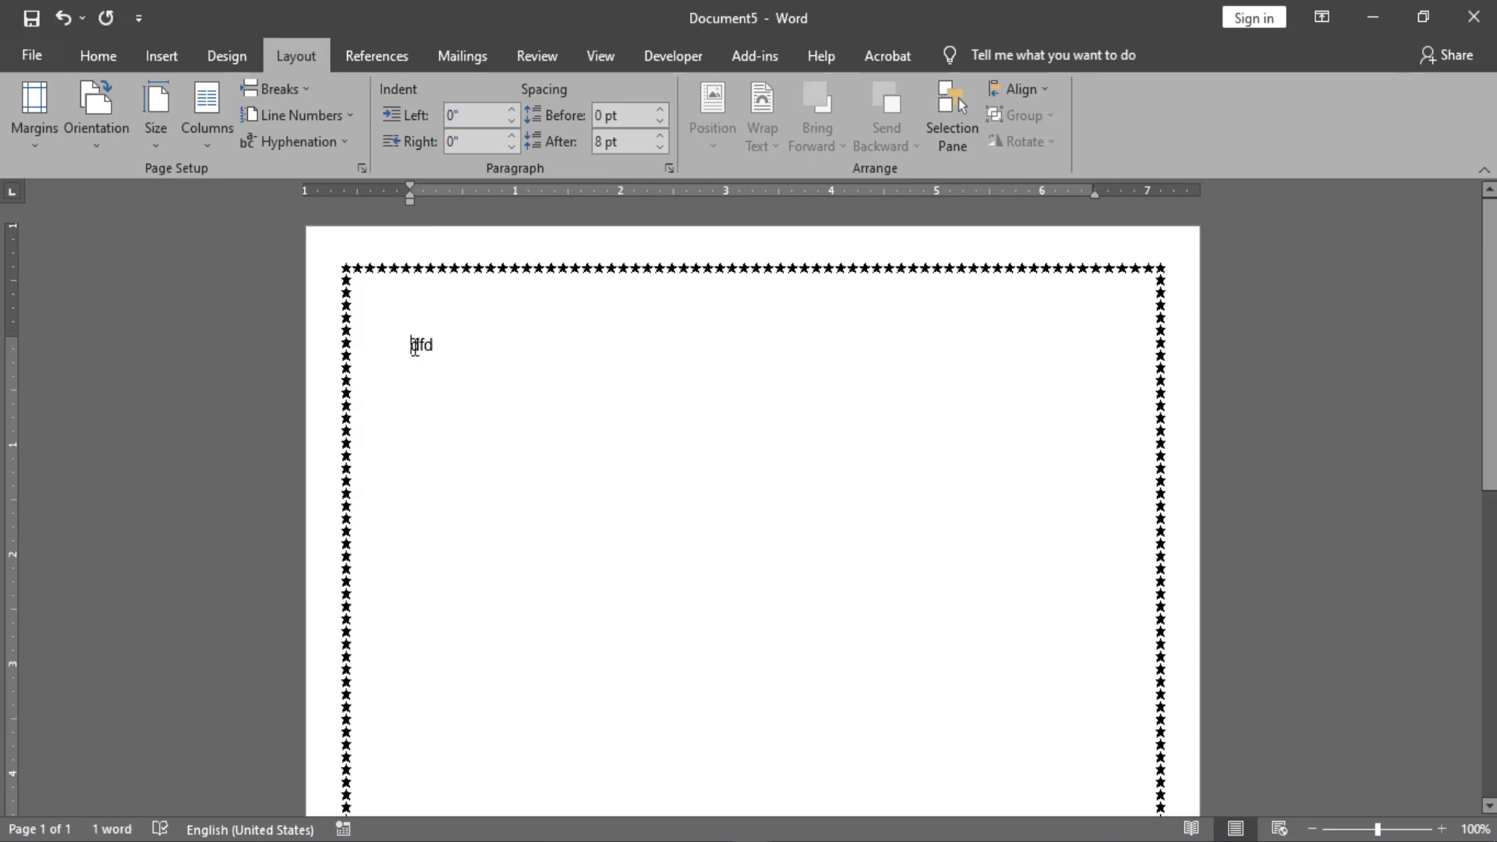
{"action": "key", "text": "Return"}
{"action": "key", "text": "Return"}
{"action": "key", "text": "Return"}
{"action": "key", "text": "Return"}
{"action": "key", "text": "Return"}
{"action": "key", "text": "Return"}
{"action": "key", "text": "Return"}
{"action": "key", "text": "Return"}
{"action": "key", "text": "Return"}
{"action": "key", "text": "Return"}
{"action": "key", "text": "Return"}
{"action": "key", "text": "Return"}
{"action": "key", "text": "Return"}
{"action": "key", "text": "Return"}
{"action": "key", "text": "Return"}
{"action": "key", "text": "Return"}
{"action": "key", "text": "Return"}
{"action": "key", "text": "Return"}
{"action": "key", "text": "Return"}
{"action": "key", "text": "Return"}
{"action": "key", "text": "Return"}
{"action": "key", "text": "Return"}
{"action": "key", "text": "Return"}
{"action": "key", "text": "Return"}
{"action": "key", "text": "Return"}
{"action": "key", "text": "Return"}
{"action": "key", "text": "Return"}
{"action": "key", "text": "Return"}
{"action": "key", "text": "Return"}
{"action": "key", "text": "Return"}
{"action": "key", "text": "Return"}
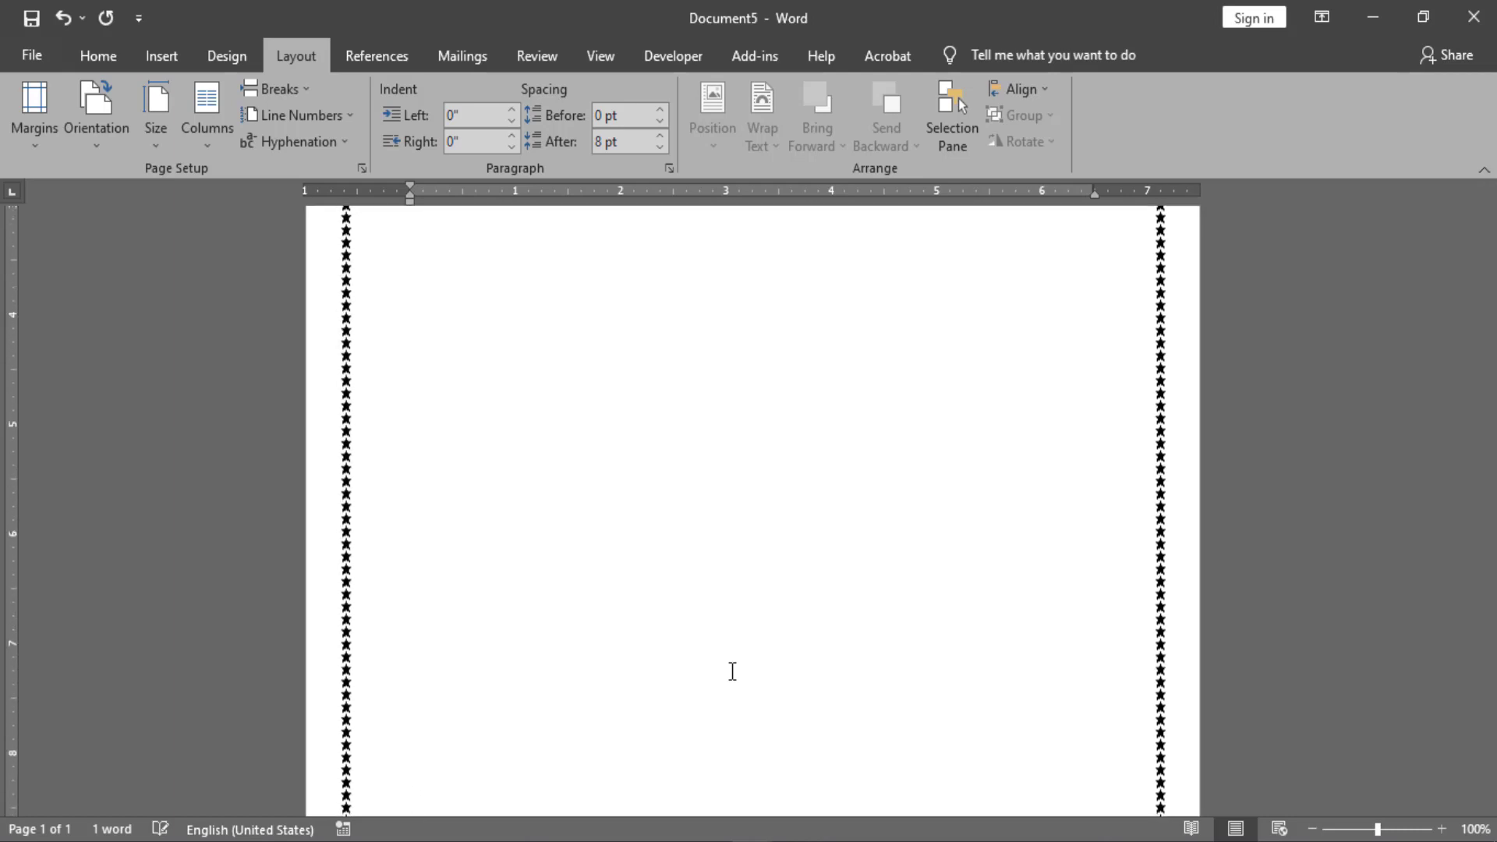
{"action": "key", "text": "Return"}
{"action": "key", "text": "Return"}
{"action": "key", "text": "Return"}
{"action": "key", "text": "Return"}
{"action": "key", "text": "Return"}
{"action": "key", "text": "Return"}
{"action": "key", "text": "Return"}
{"action": "key", "text": "Return"}
{"action": "key", "text": "Return"}
{"action": "key", "text": "Return"}
{"action": "key", "text": "Return"}
{"action": "key", "text": "Return"}
{"action": "key", "text": "Return"}
{"action": "key", "text": "Return"}
{"action": "key", "text": "Return"}
{"action": "key", "text": "Return"}
{"action": "key", "text": "Return"}
{"action": "key", "text": "Return"}
{"action": "key", "text": "Return"}
{"action": "key", "text": "Return"}
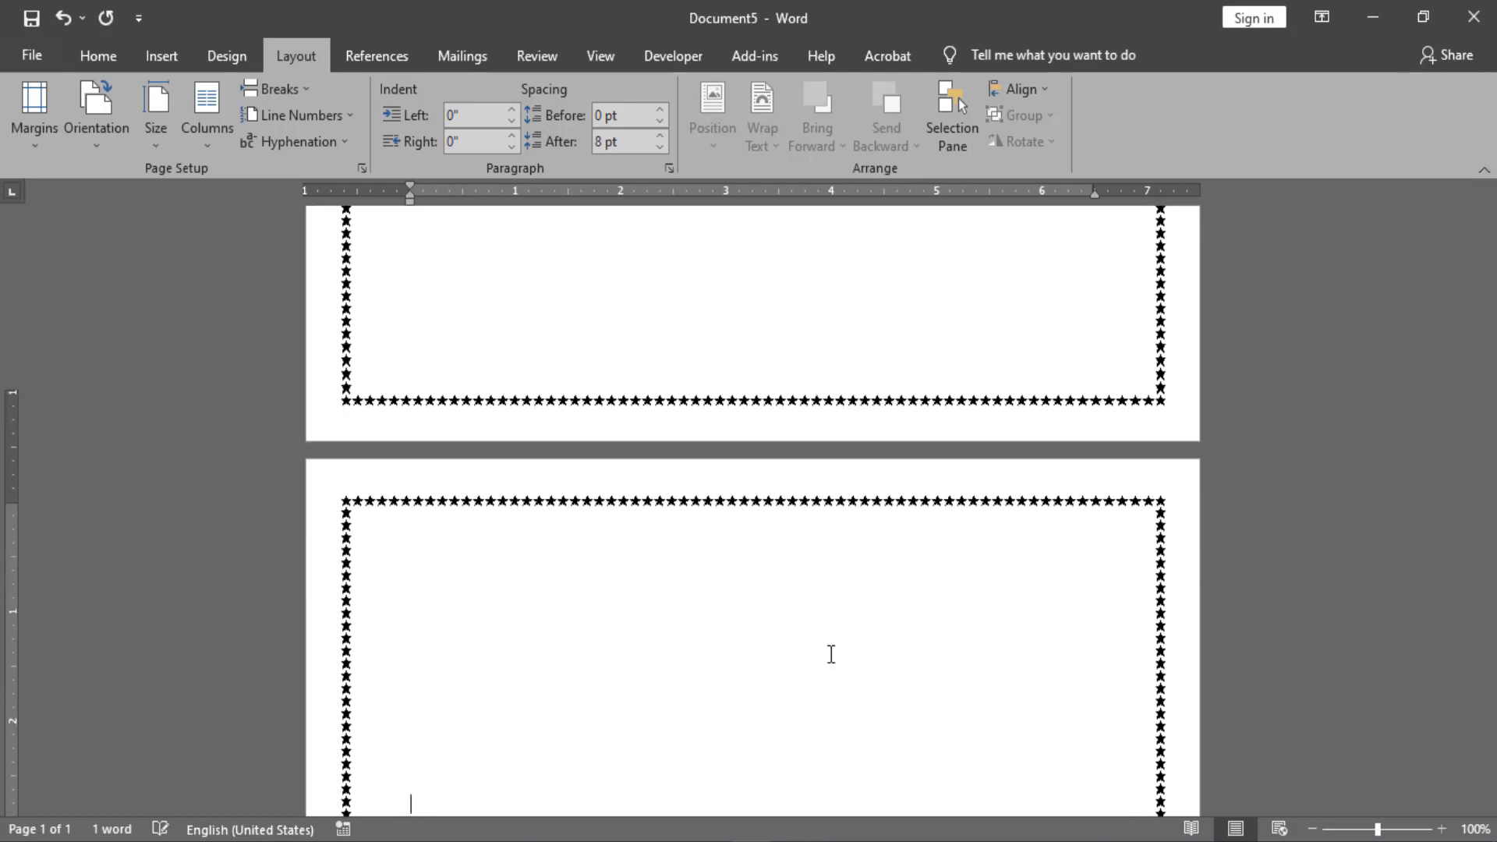
{"action": "key", "text": "Return"}
{"action": "key", "text": "Return"}
{"action": "key", "text": "Return"}
{"action": "key", "text": "Return"}
{"action": "key", "text": "Return"}
{"action": "key", "text": "Return"}
{"action": "key", "text": "Return"}
{"action": "key", "text": "Return"}
{"action": "key", "text": "Return"}
{"action": "key", "text": "Return"}
{"action": "key", "text": "Return"}
{"action": "key", "text": "Return"}
{"action": "key", "text": "Return"}
{"action": "key", "text": "Return"}
{"action": "key", "text": "Return"}
{"action": "key", "text": "Return"}
{"action": "key", "text": "Return"}
{"action": "key", "text": "Return"}
{"action": "key", "text": "Return"}
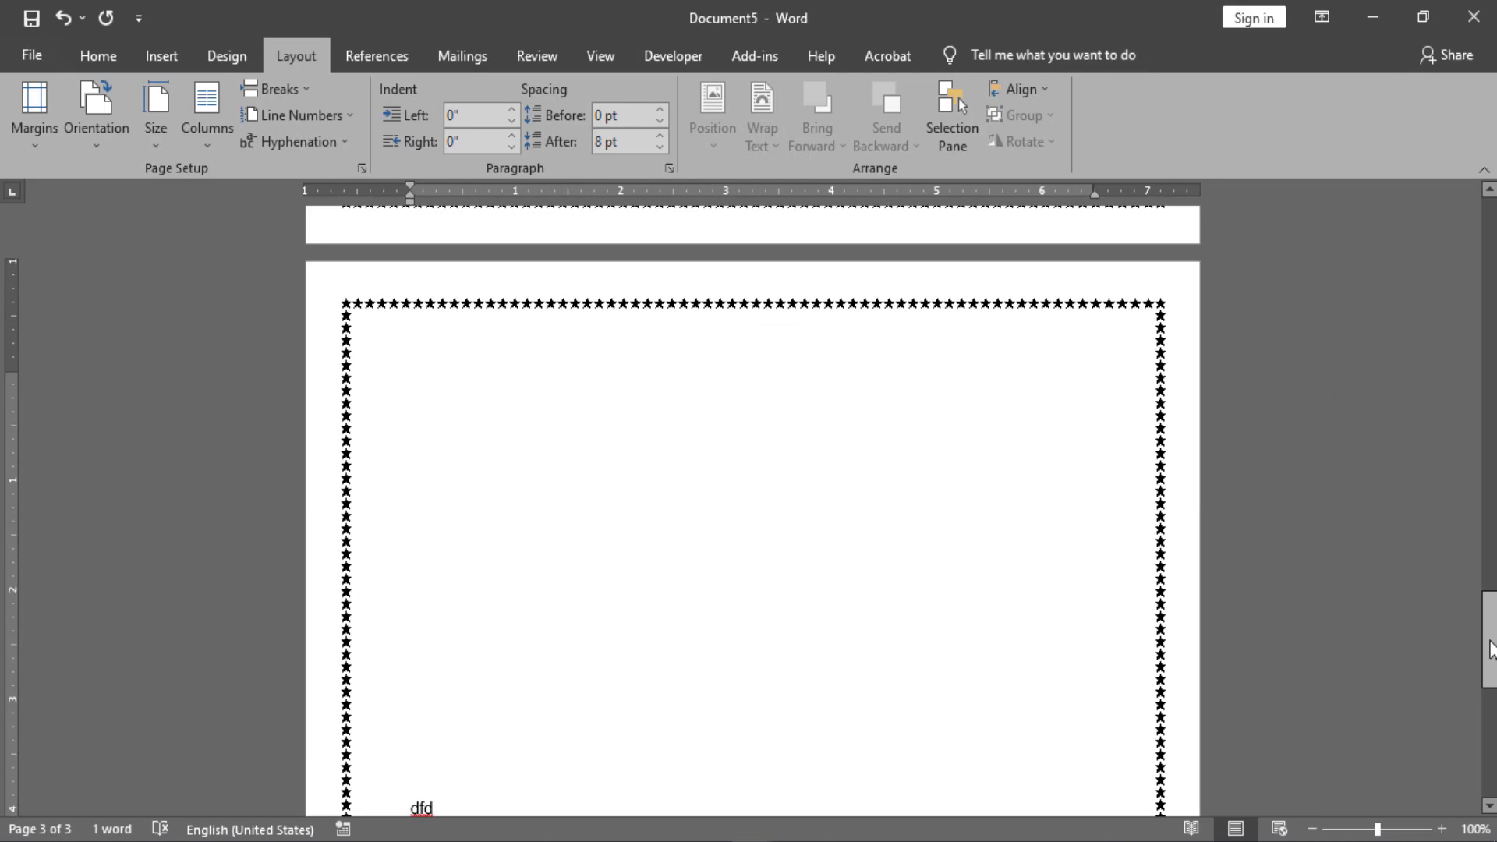
{"action": "left_click_drag", "start_coordinate": [1488, 639], "coordinate": [1489, 246]}
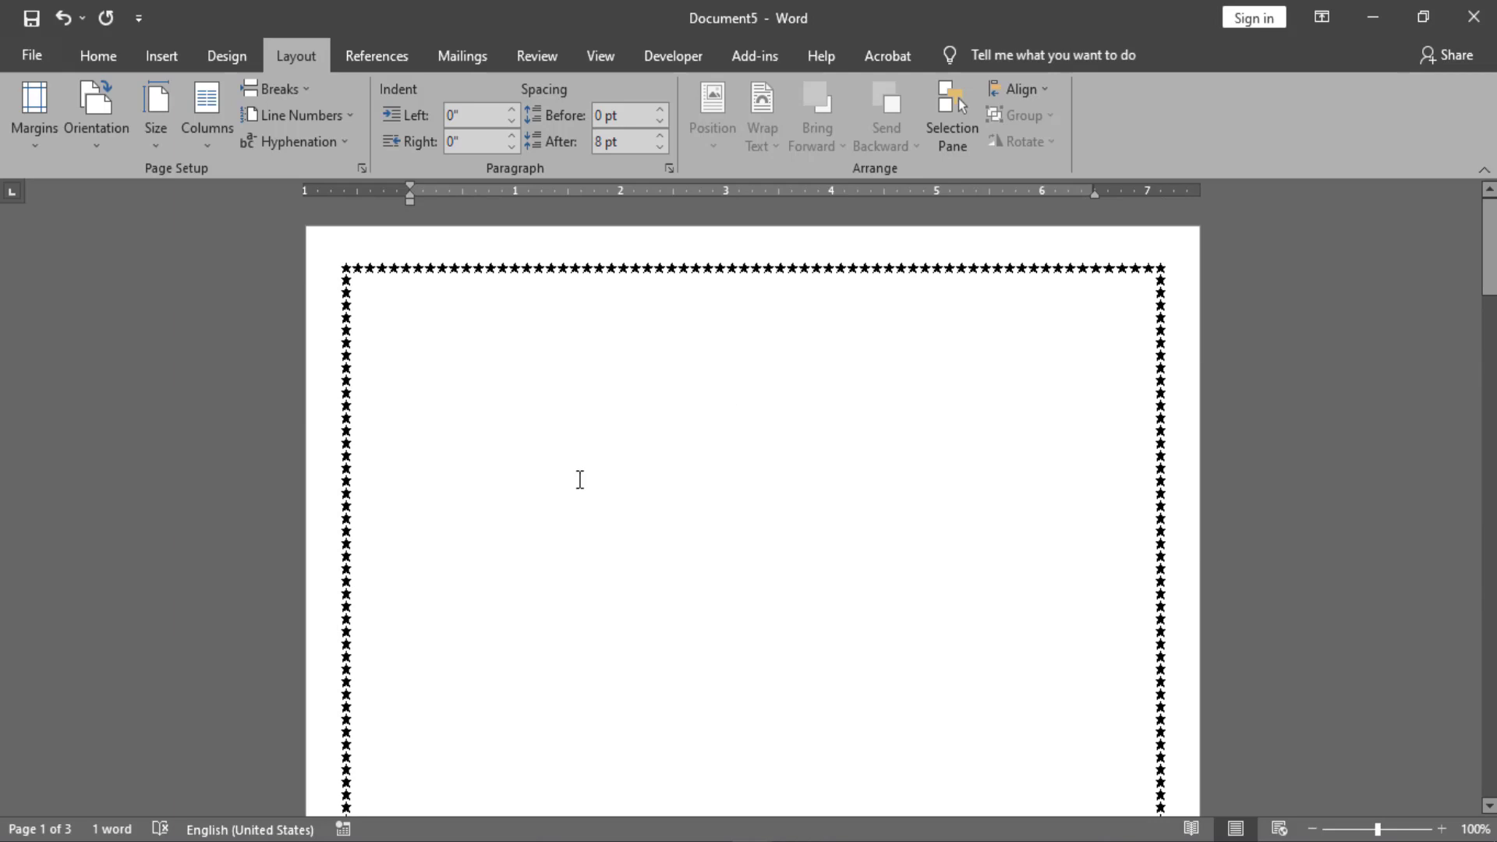
Step: Close the star-bordered document without saving it and create a new blank document
{"action": "left_click", "coordinate": [1473, 16]}
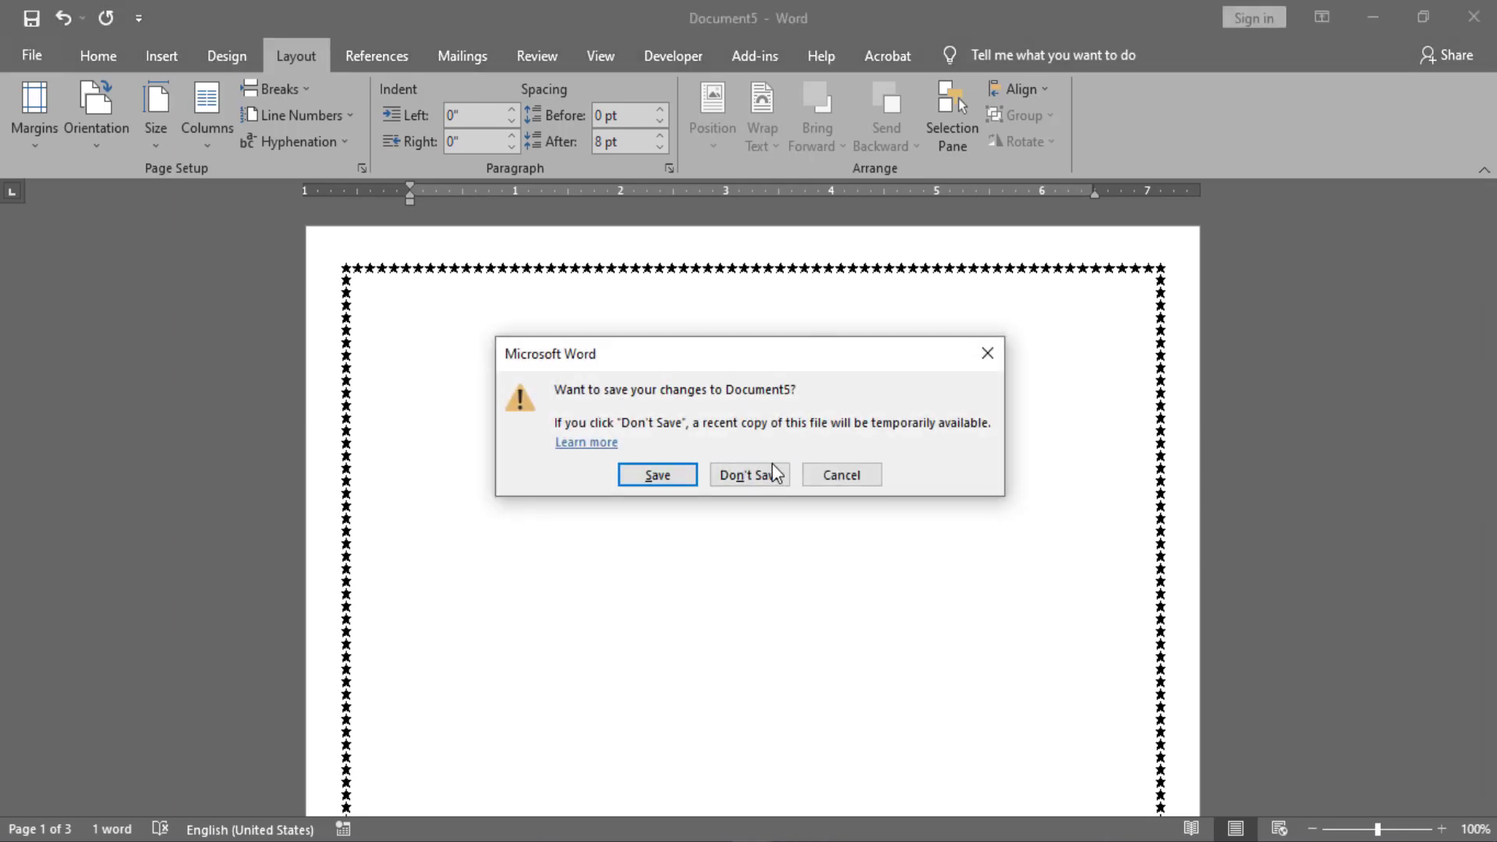
{"action": "left_click", "coordinate": [748, 474]}
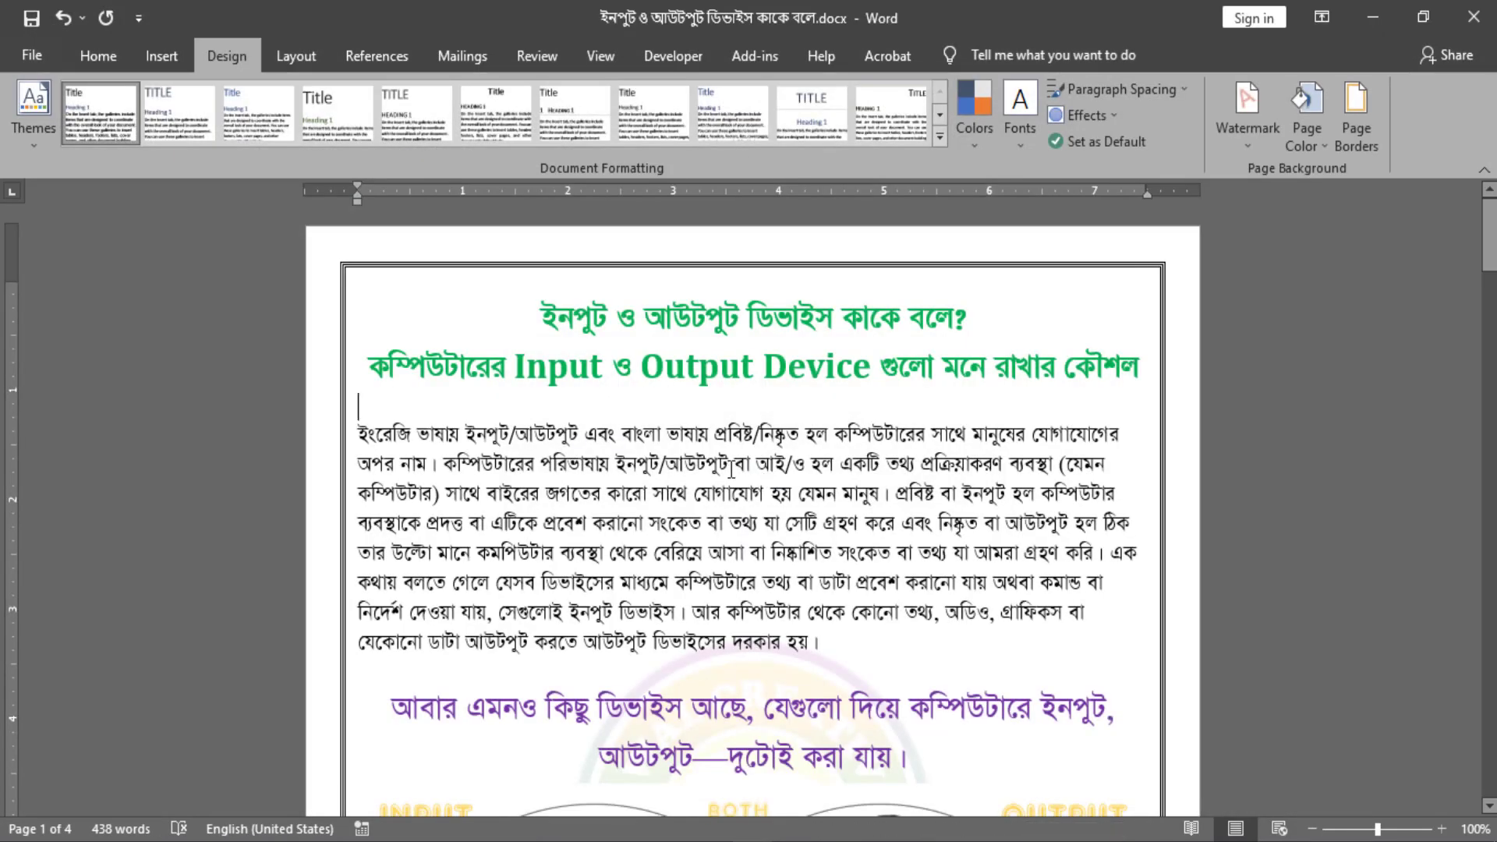
{"action": "key", "text": "ctrl+n"}
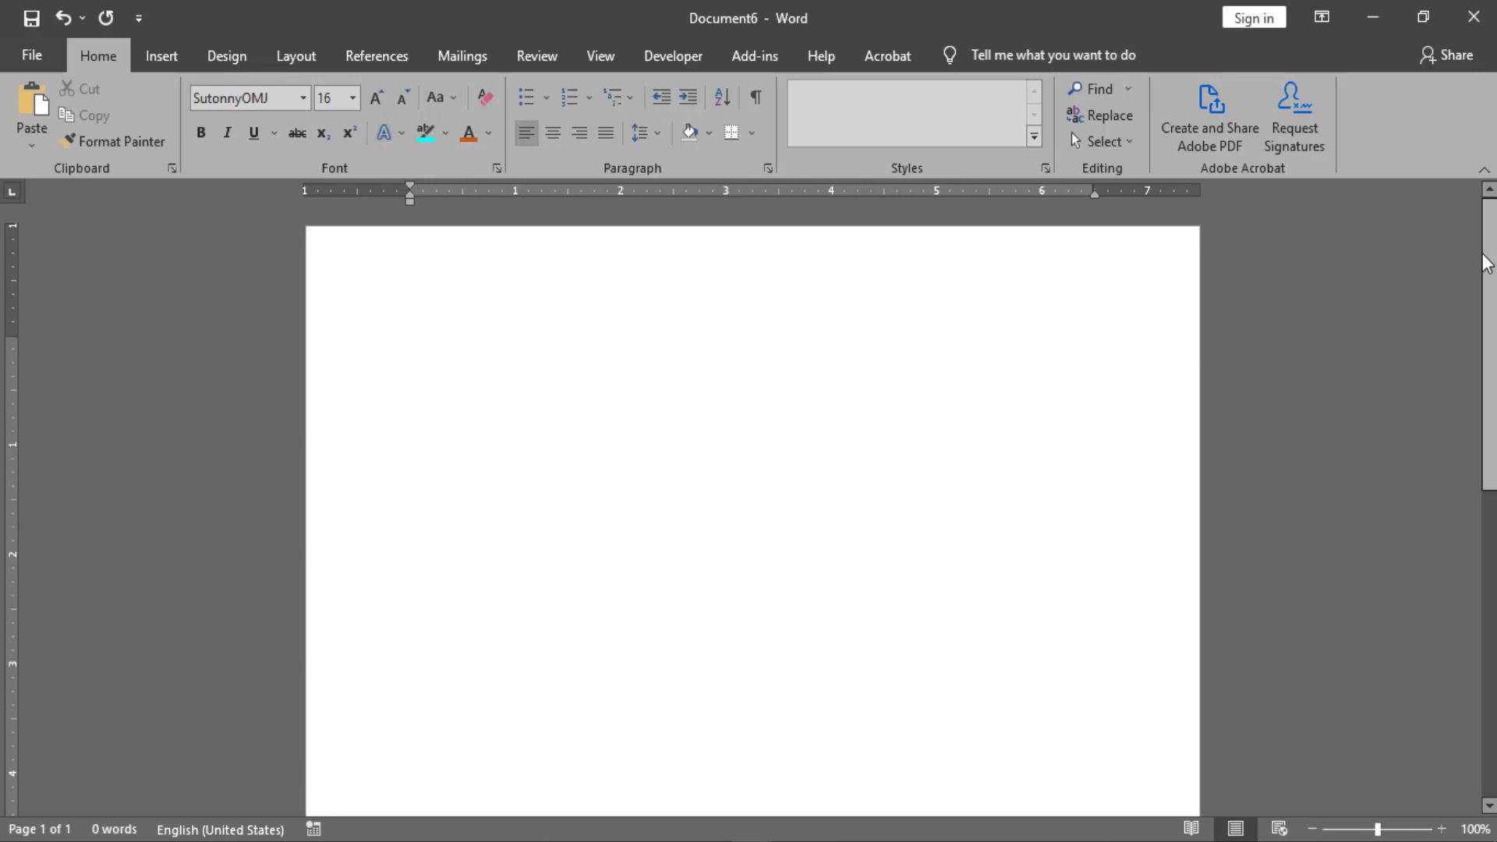
{"action": "left_click_drag", "start_coordinate": [1485, 258], "coordinate": [1489, 342]}
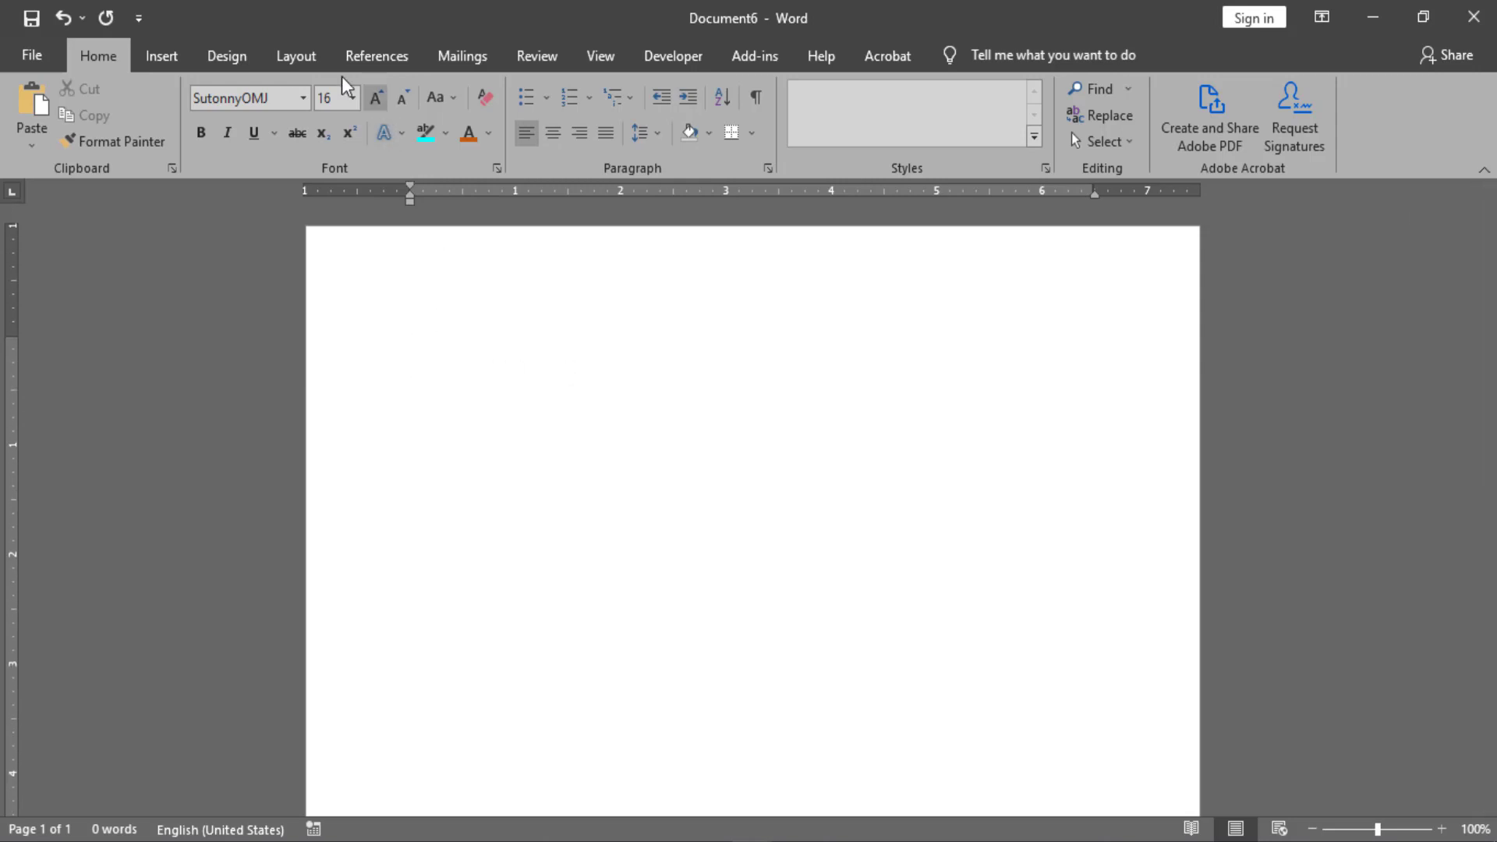
Step: Apply a page border with the purple butterfly art to the whole document and check it down the page
{"action": "left_click", "coordinate": [243, 58]}
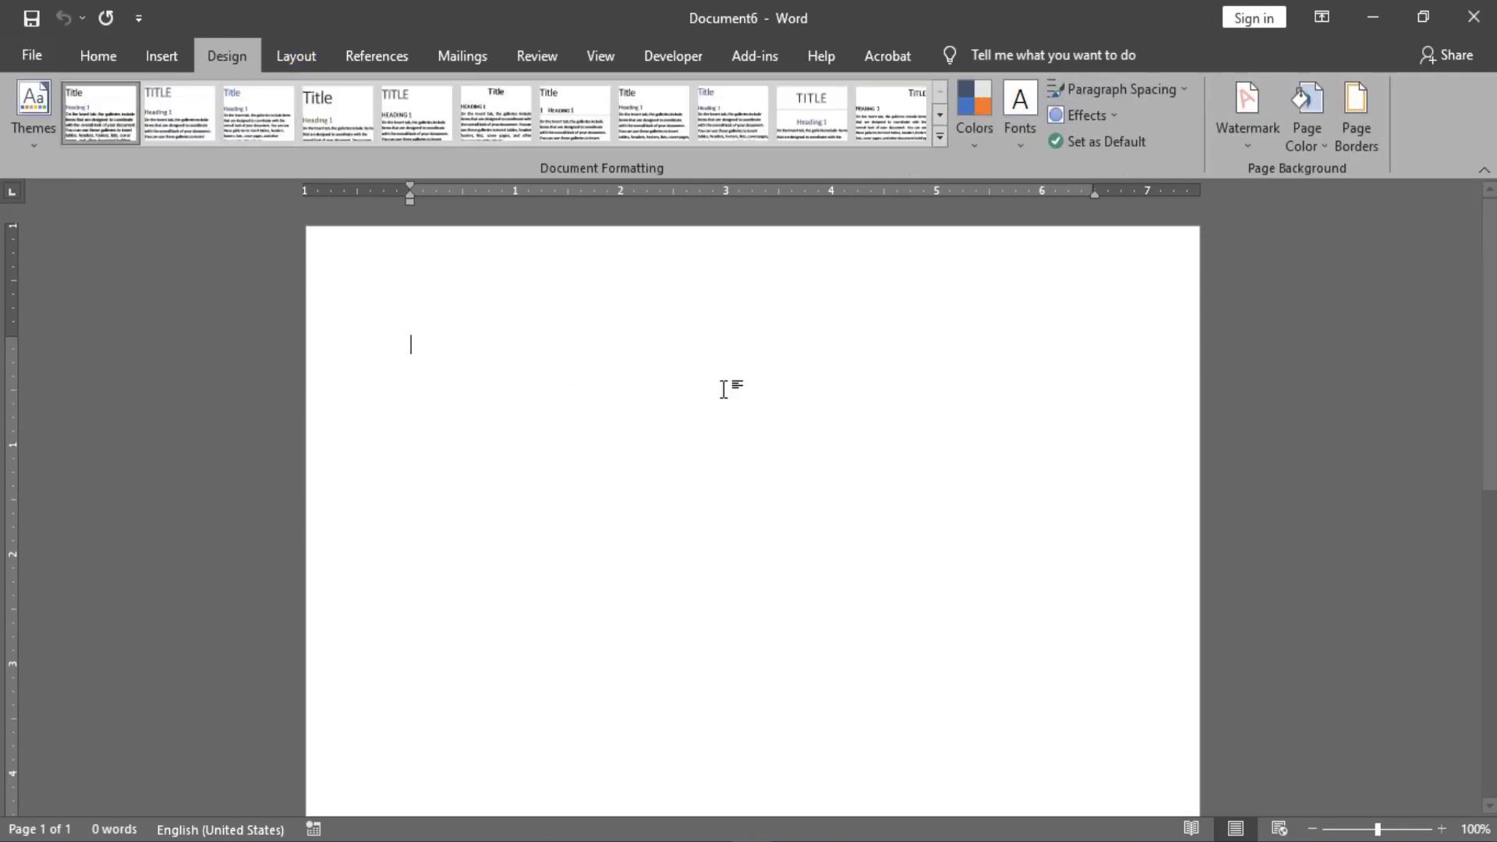
{"action": "left_click", "coordinate": [1364, 142]}
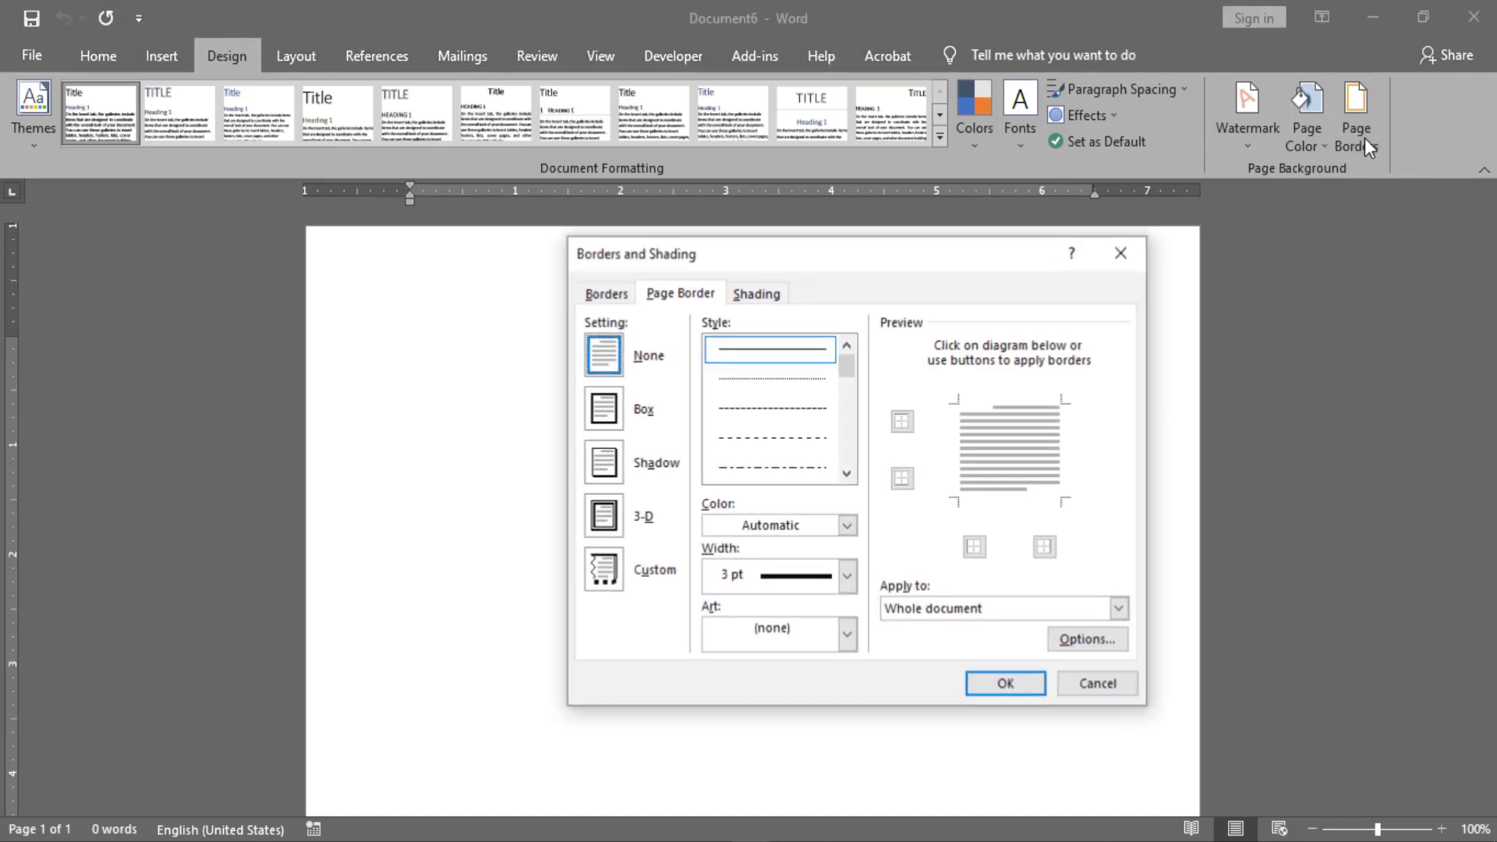
{"action": "left_click", "coordinate": [849, 633]}
{"action": "mouse_move", "coordinate": [845, 684]}
{"action": "left_mouse_down"}
{"action": "mouse_move", "coordinate": [845, 734]}
{"action": "mouse_move", "coordinate": [844, 702]}
{"action": "left_mouse_up"}
{"action": "left_click", "coordinate": [811, 725]}
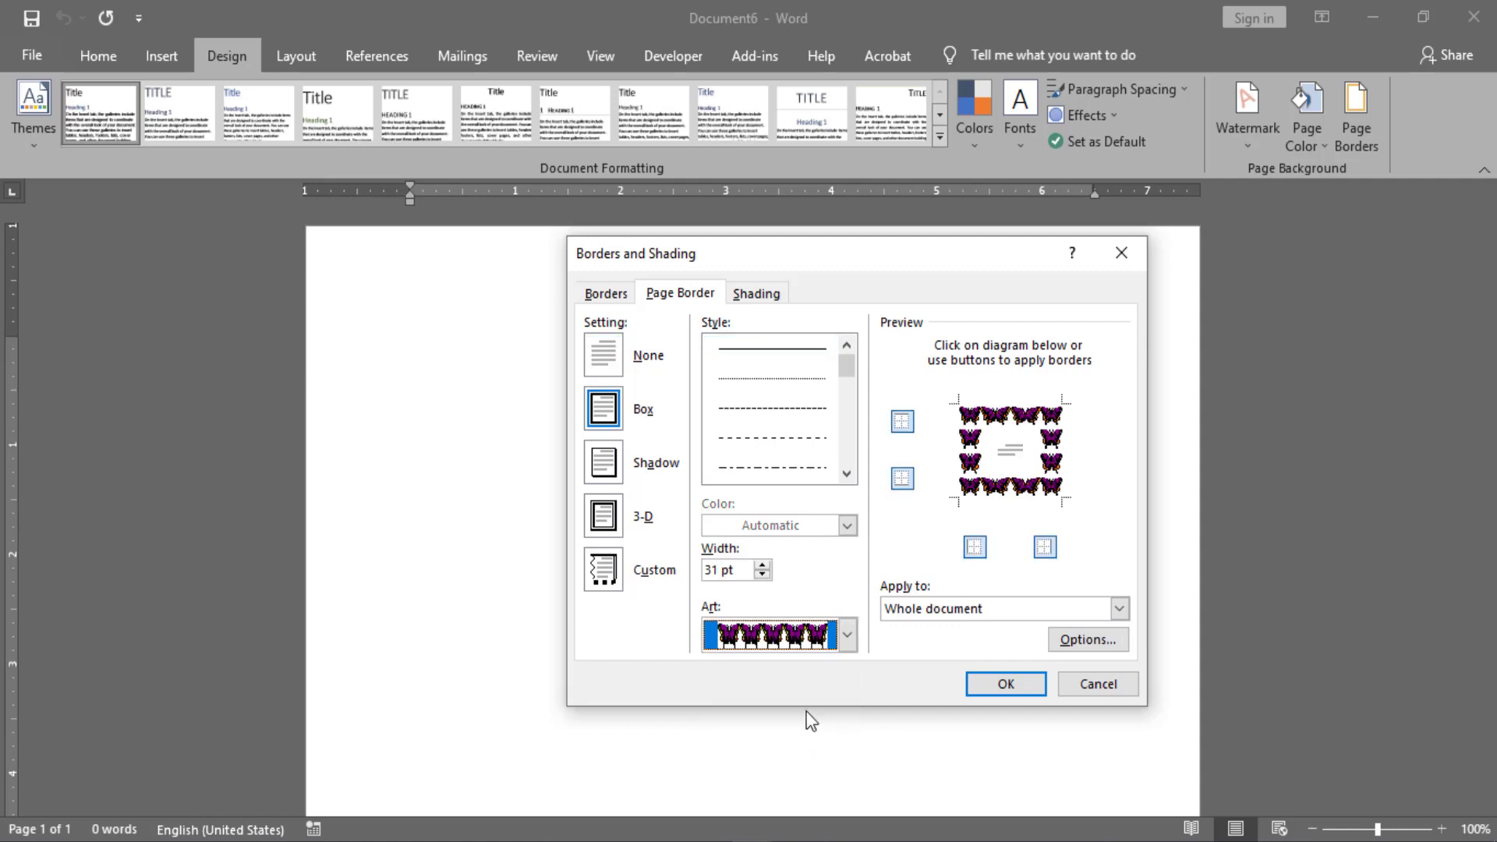
{"action": "left_click", "coordinate": [1006, 686]}
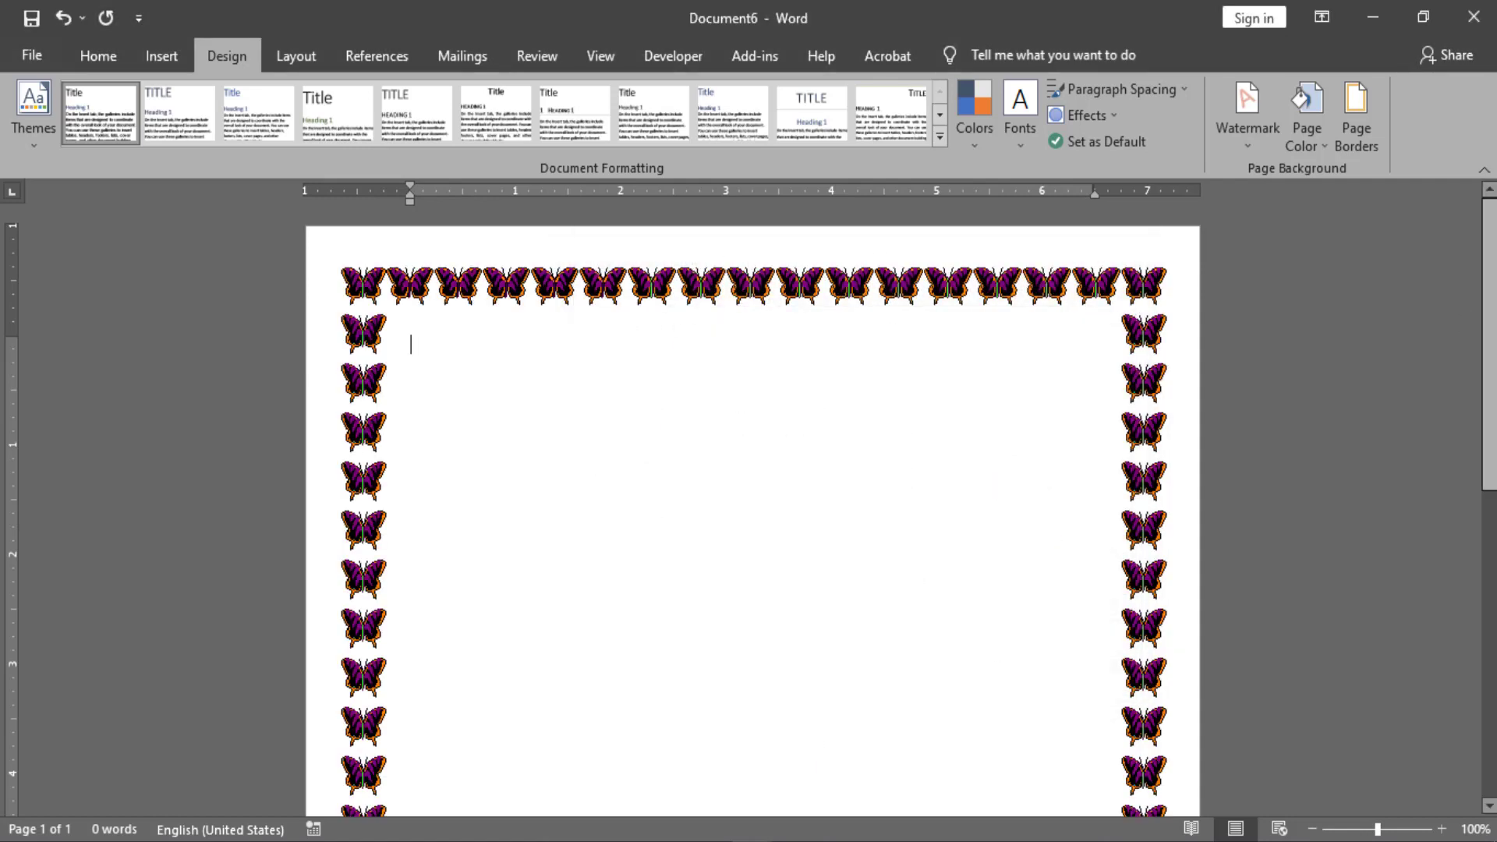
{"action": "scroll", "coordinate": [828, 639], "scroll_direction": "down", "scroll_amount": 8}
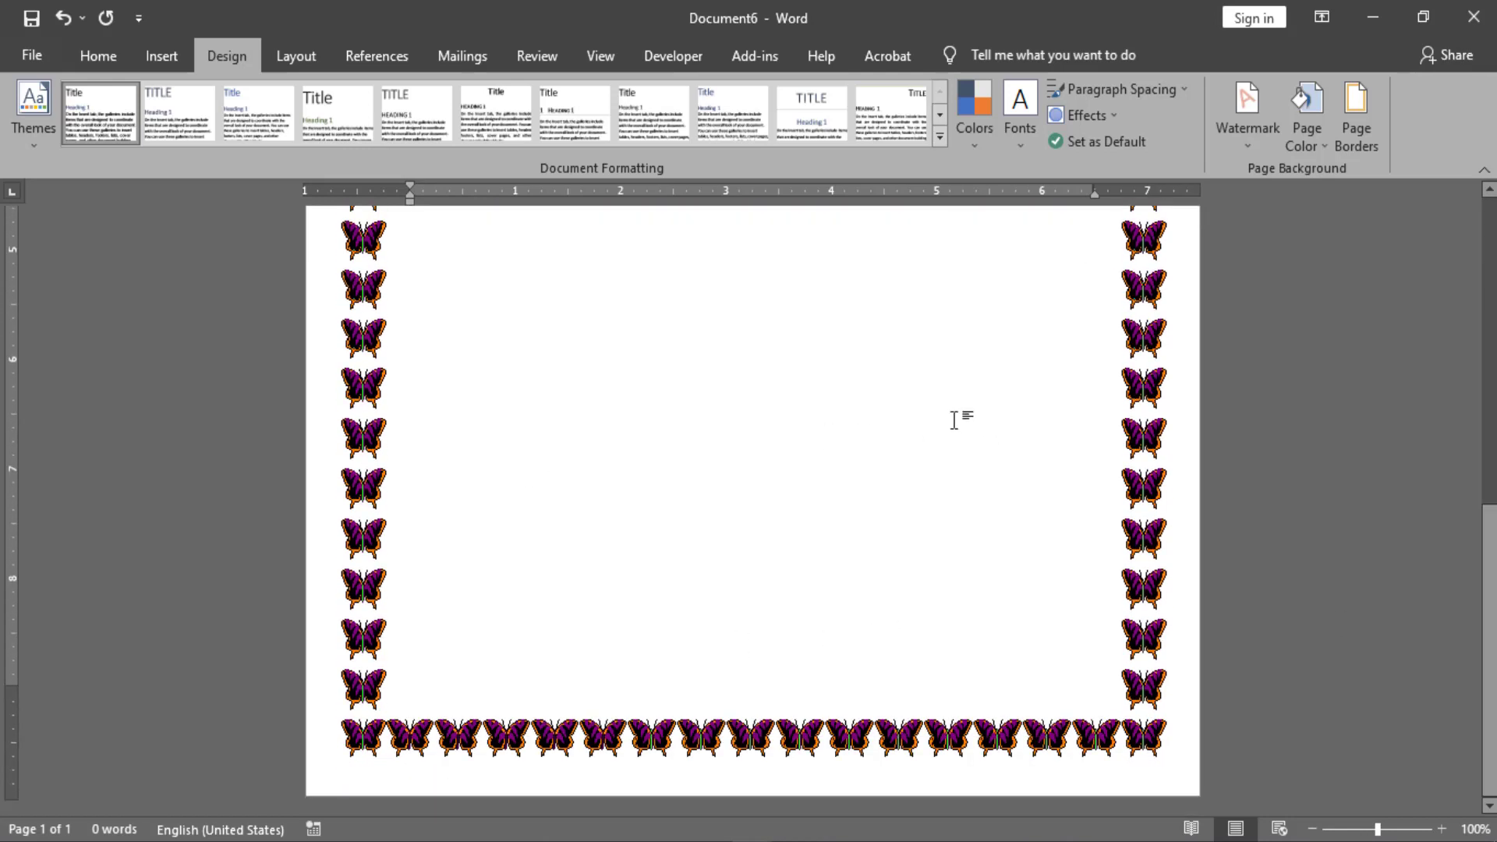
Step: Insert a Next Page section break at the start of the butterfly-bordered first page
{"action": "left_click_drag", "start_coordinate": [1491, 574], "coordinate": [1490, 316]}
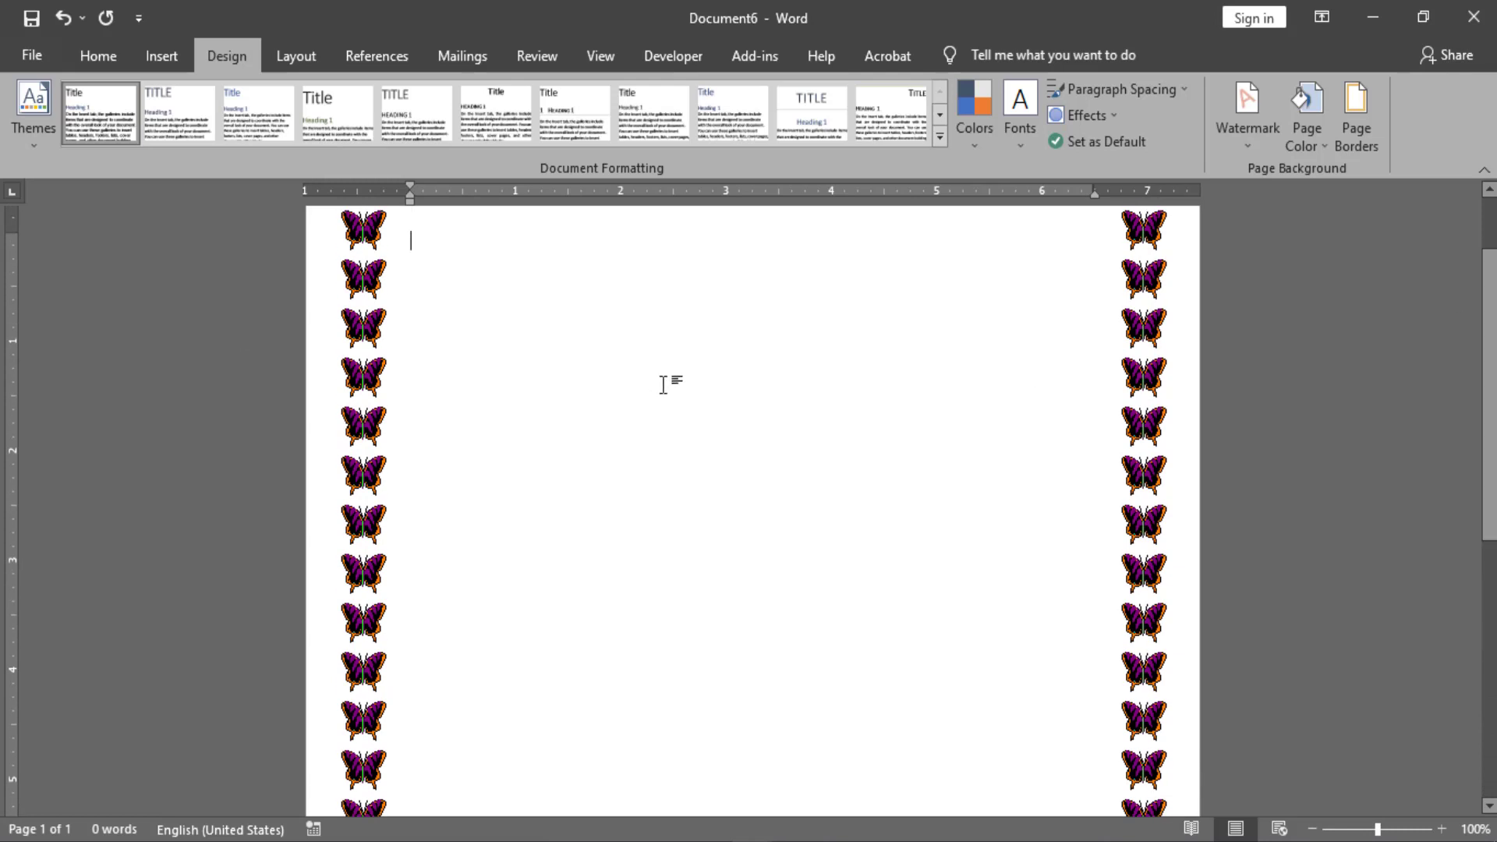
{"action": "left_click", "coordinate": [311, 63]}
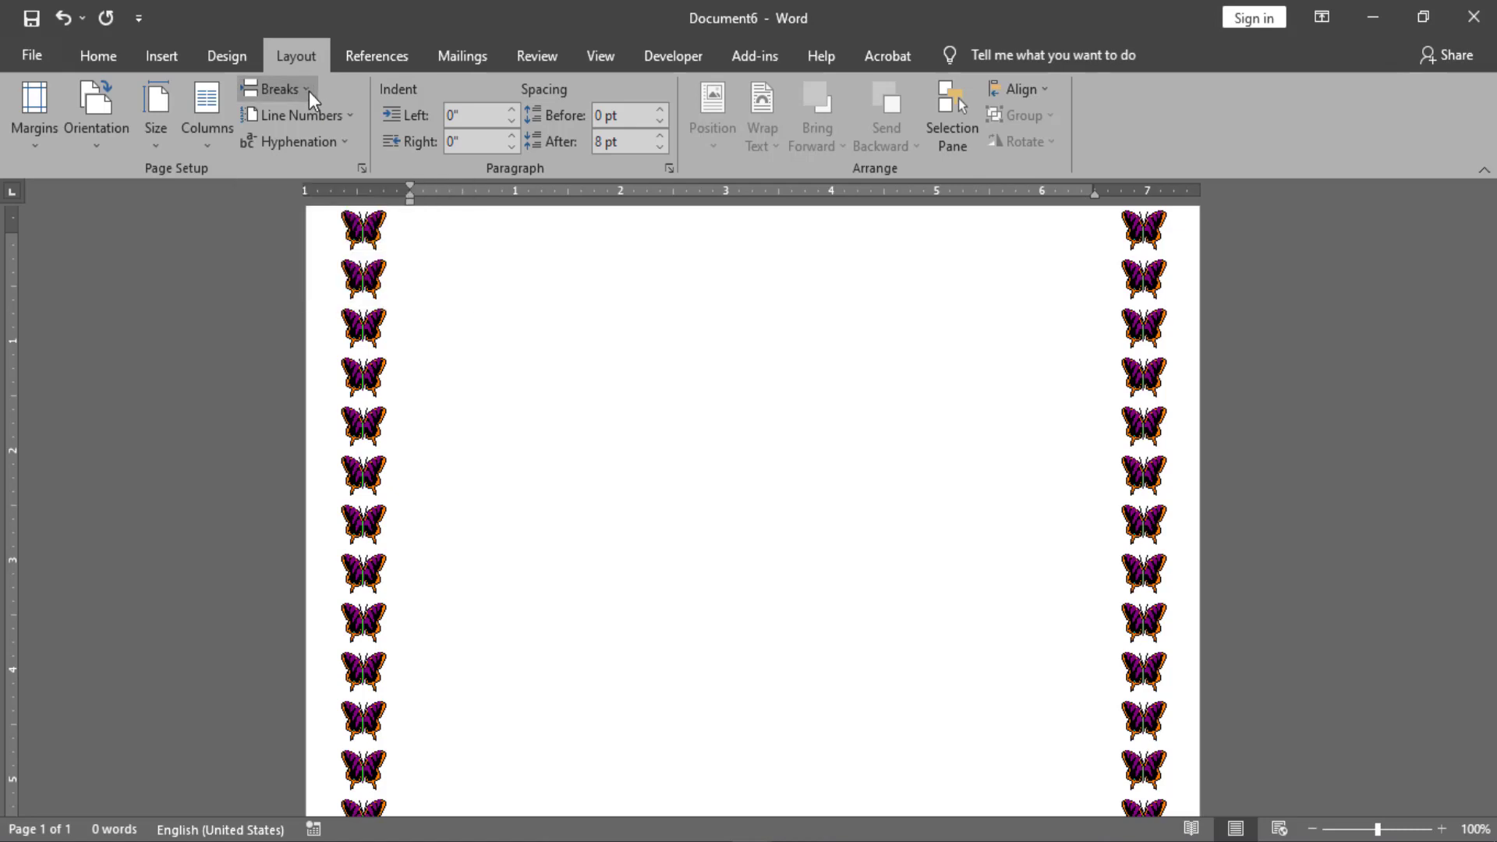
{"action": "left_click", "coordinate": [309, 92]}
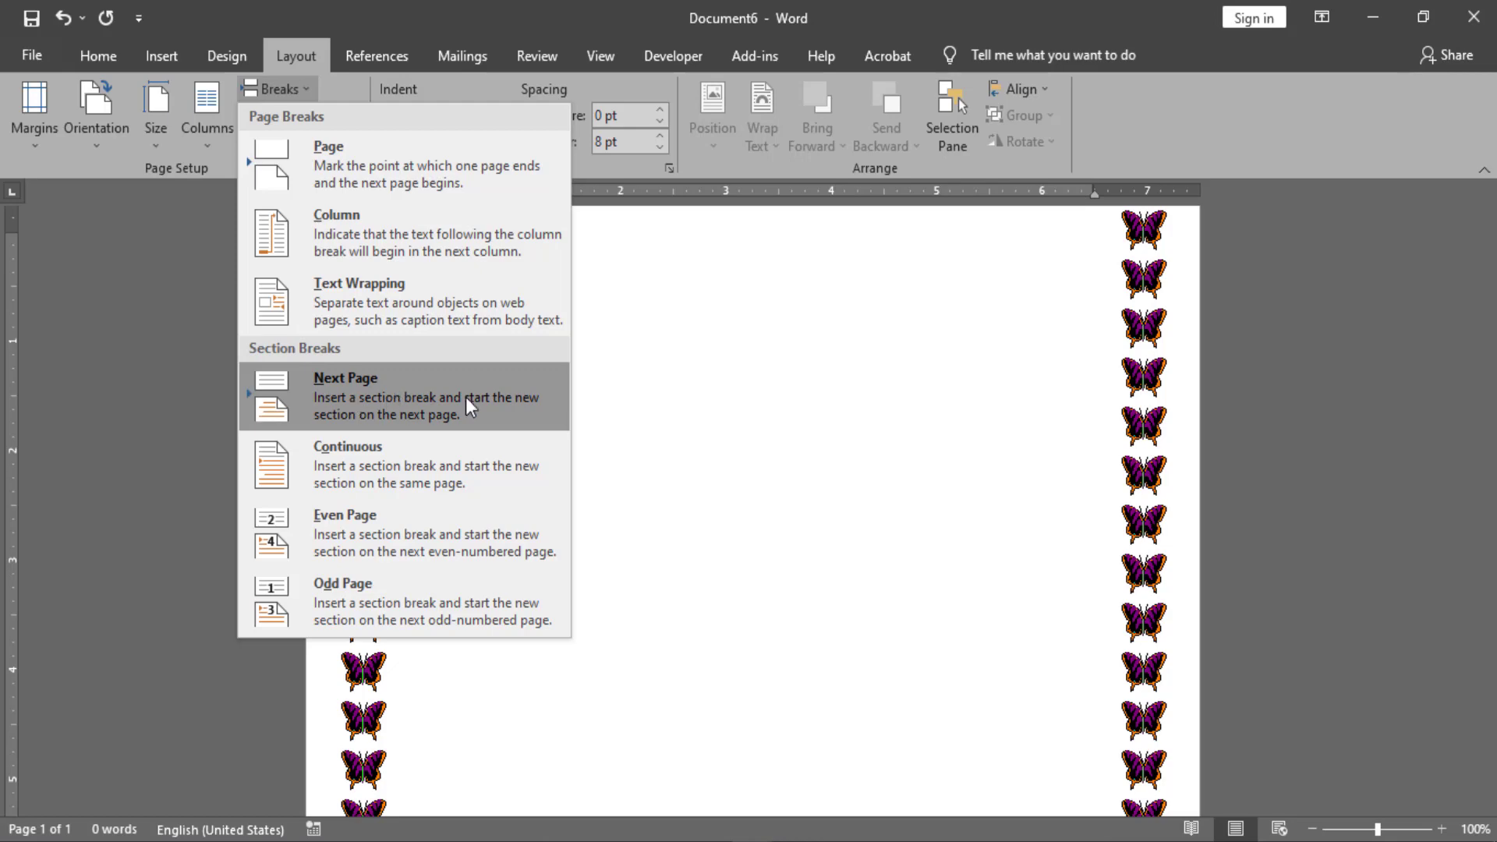
{"action": "left_click", "coordinate": [411, 395]}
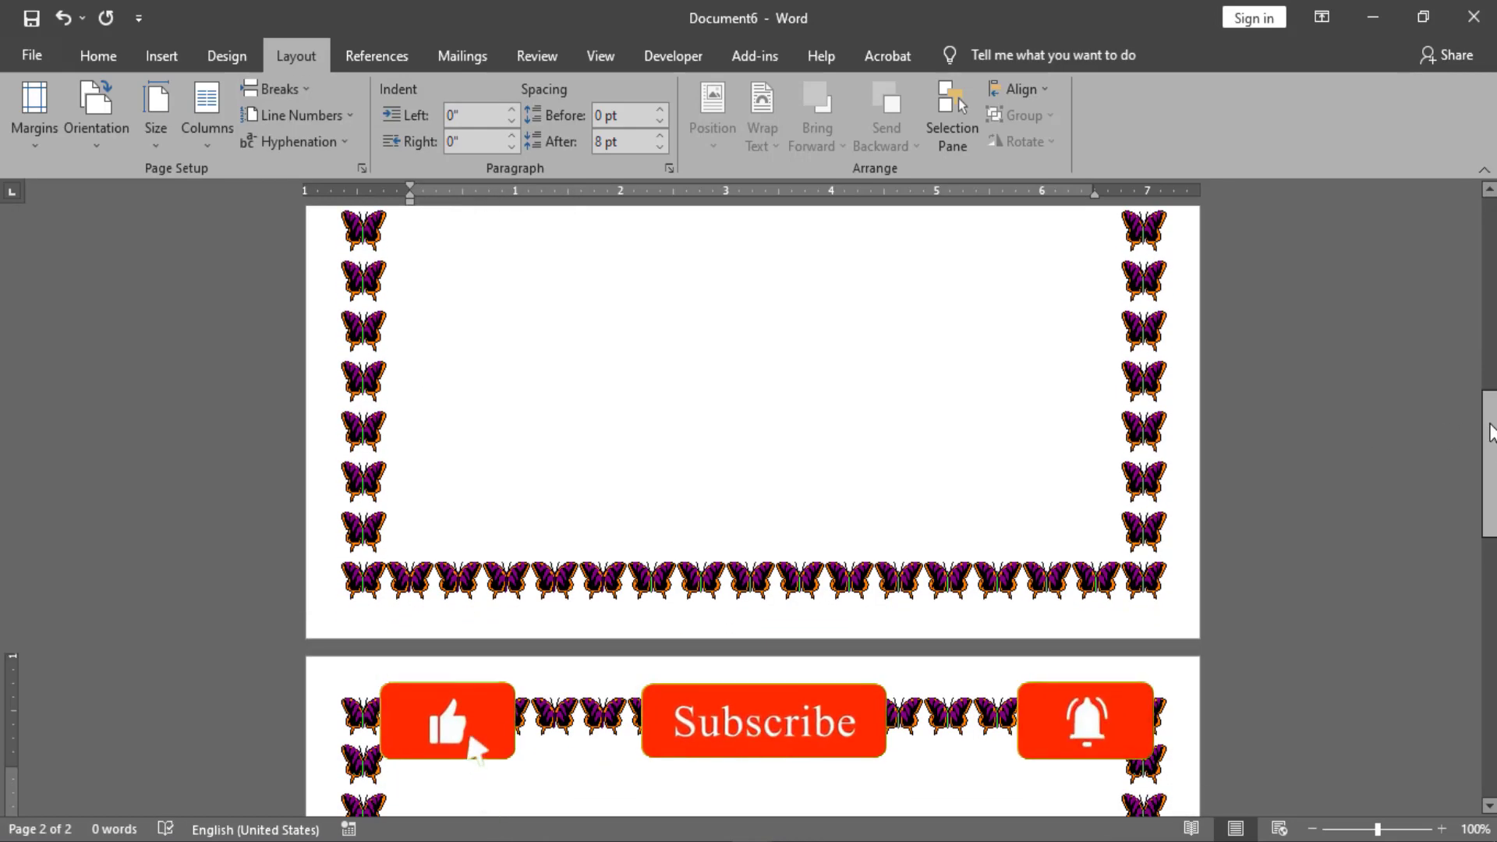
Step: Apply a page border with the red poinsettia art to this section only, on the second page
{"action": "left_click_drag", "start_coordinate": [1488, 434], "coordinate": [1488, 488]}
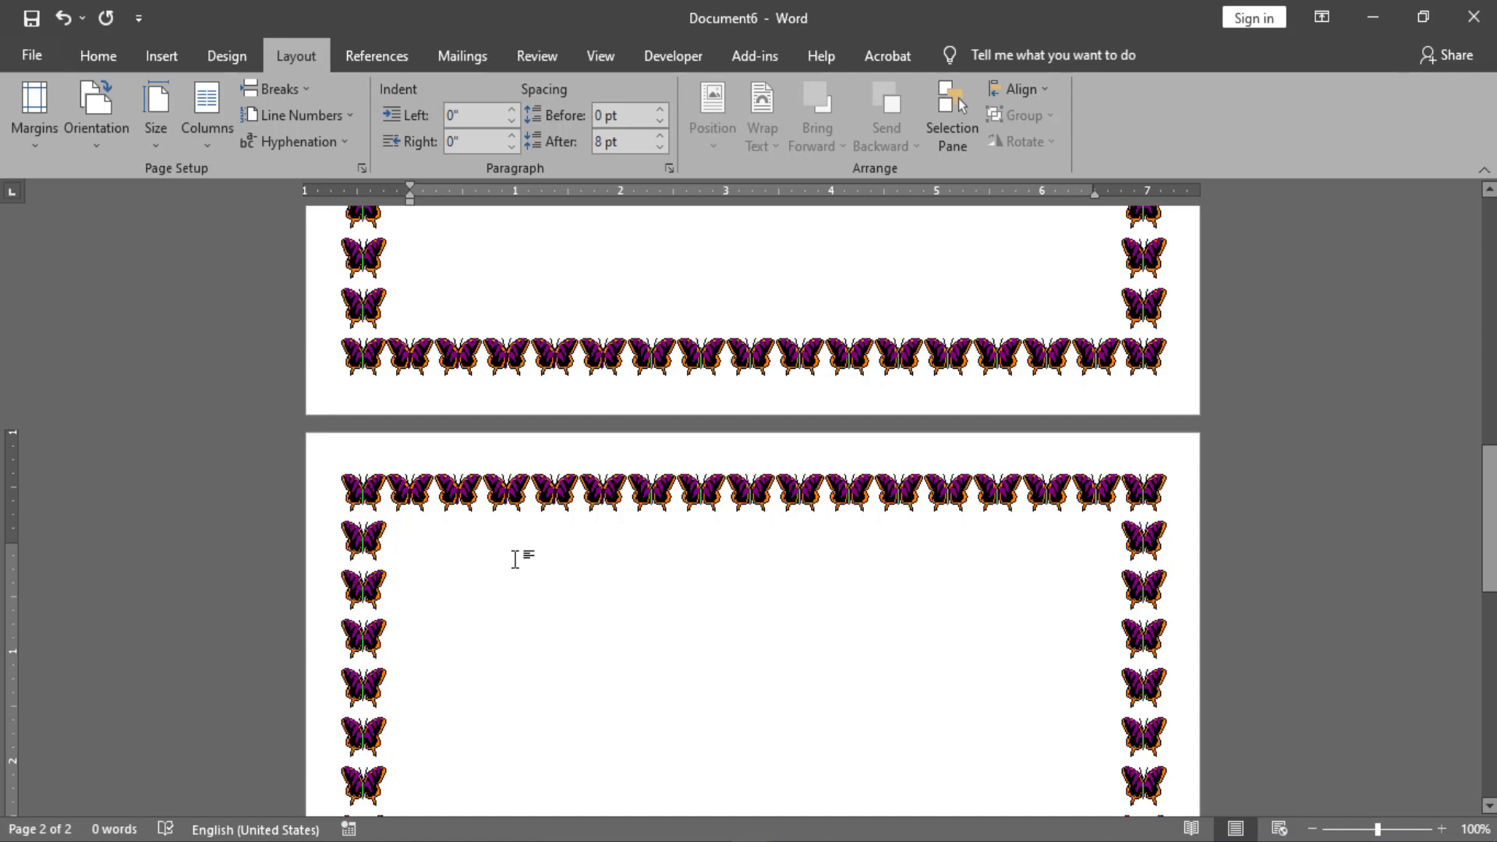
{"action": "left_click", "coordinate": [238, 58]}
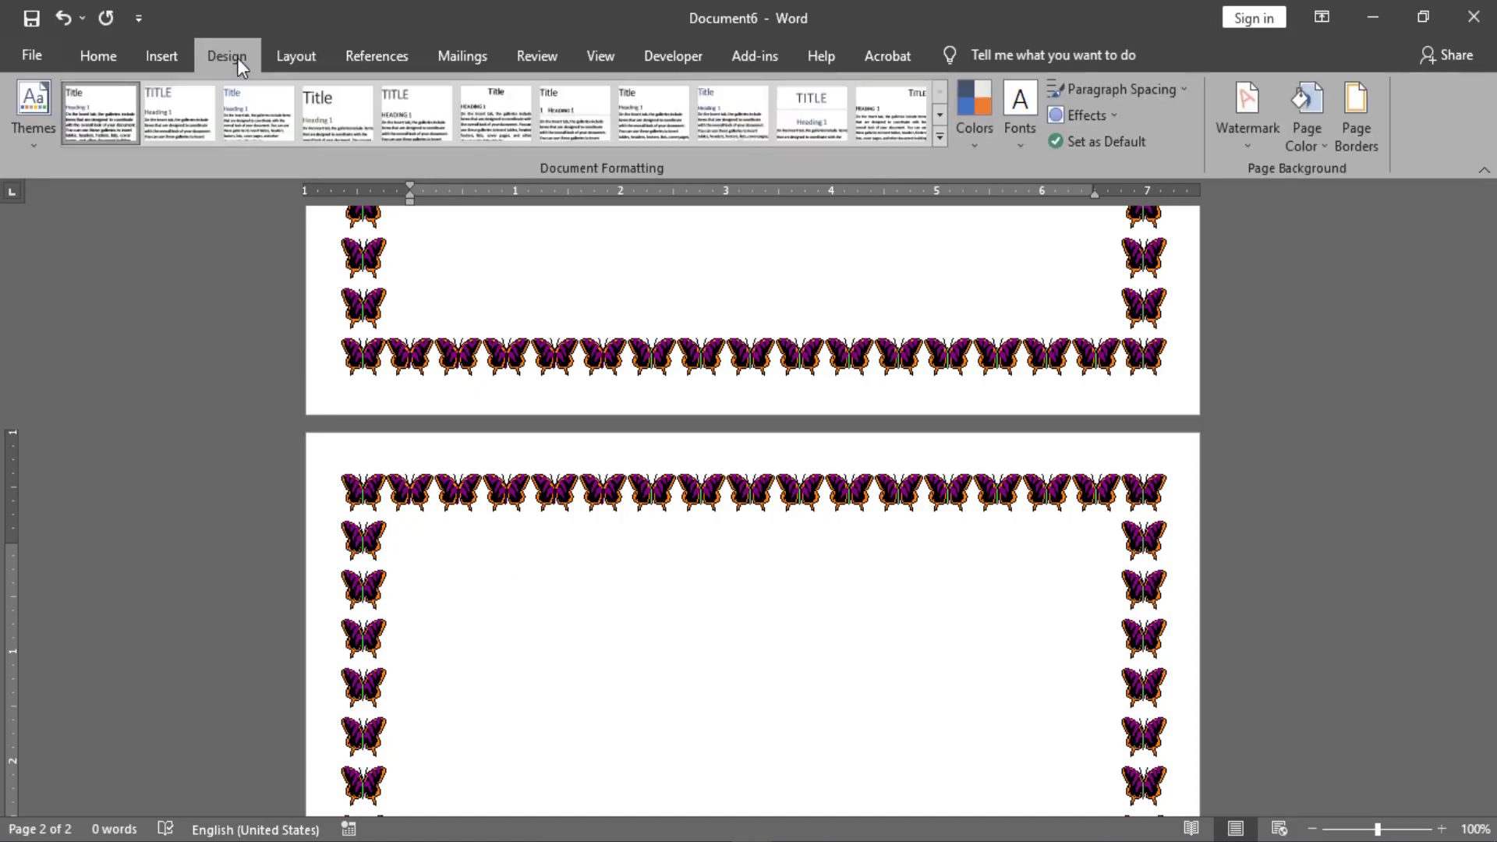
{"action": "left_click", "coordinate": [1369, 104]}
{"action": "left_click_drag", "start_coordinate": [923, 257], "coordinate": [1103, 82]}
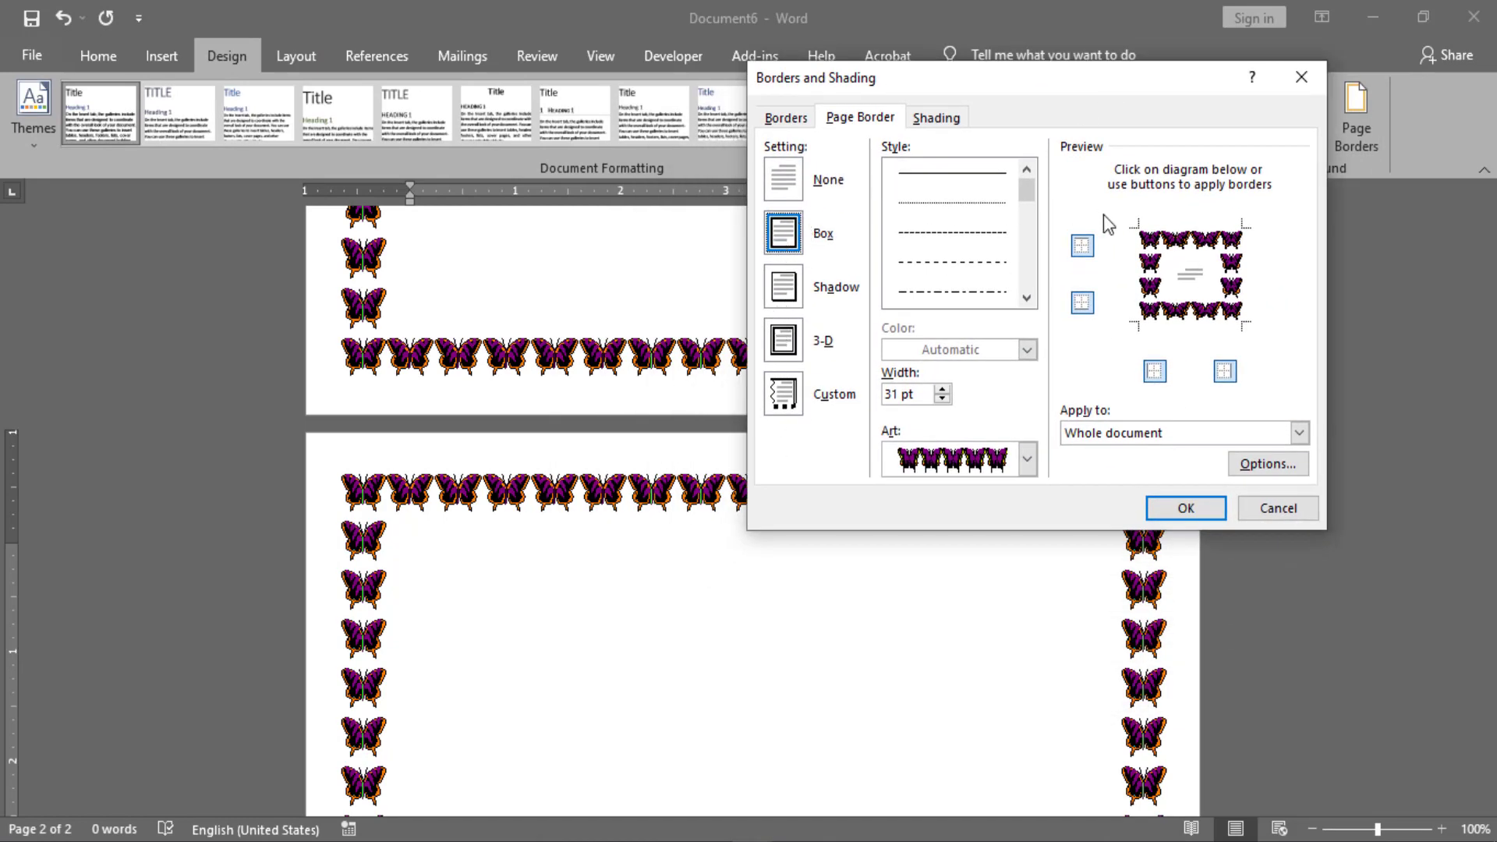
{"action": "left_click", "coordinate": [1026, 459]}
{"action": "left_click_drag", "start_coordinate": [1027, 520], "coordinate": [1027, 529]}
{"action": "left_click", "coordinate": [956, 552]}
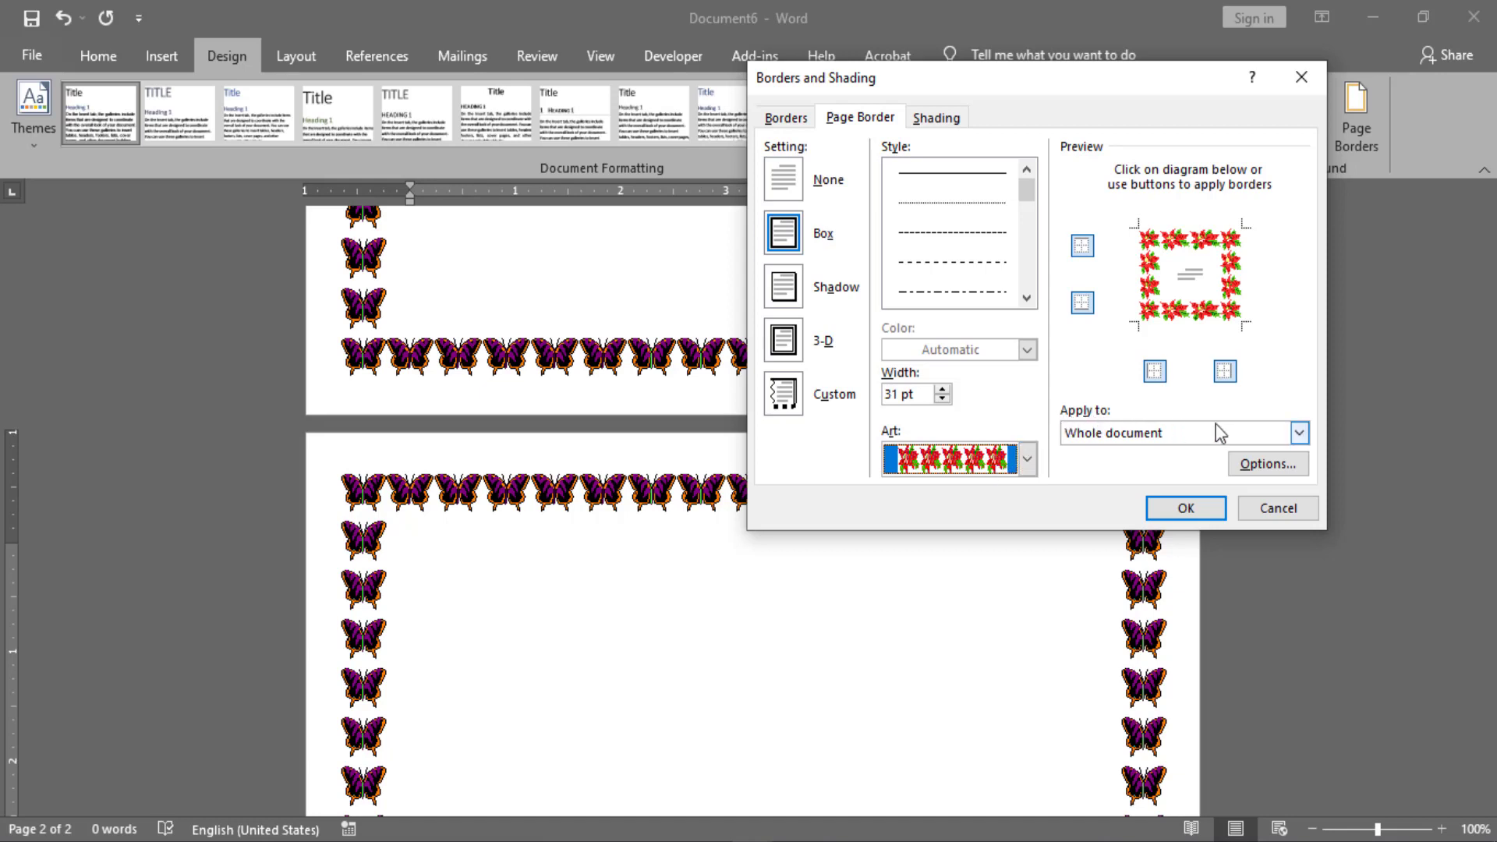
{"action": "left_click", "coordinate": [1300, 434]}
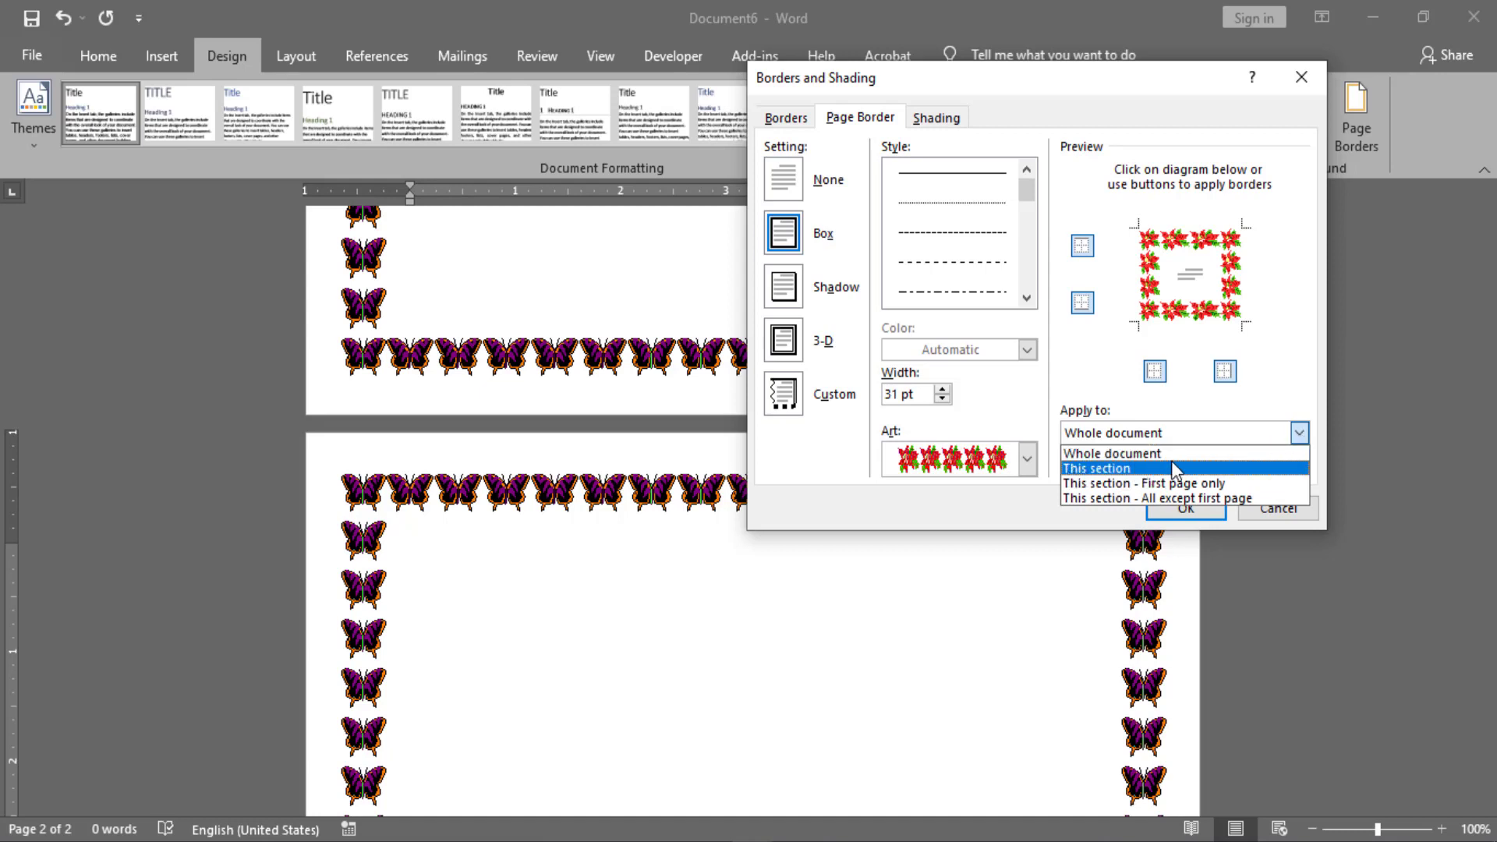
{"action": "left_click", "coordinate": [1153, 469]}
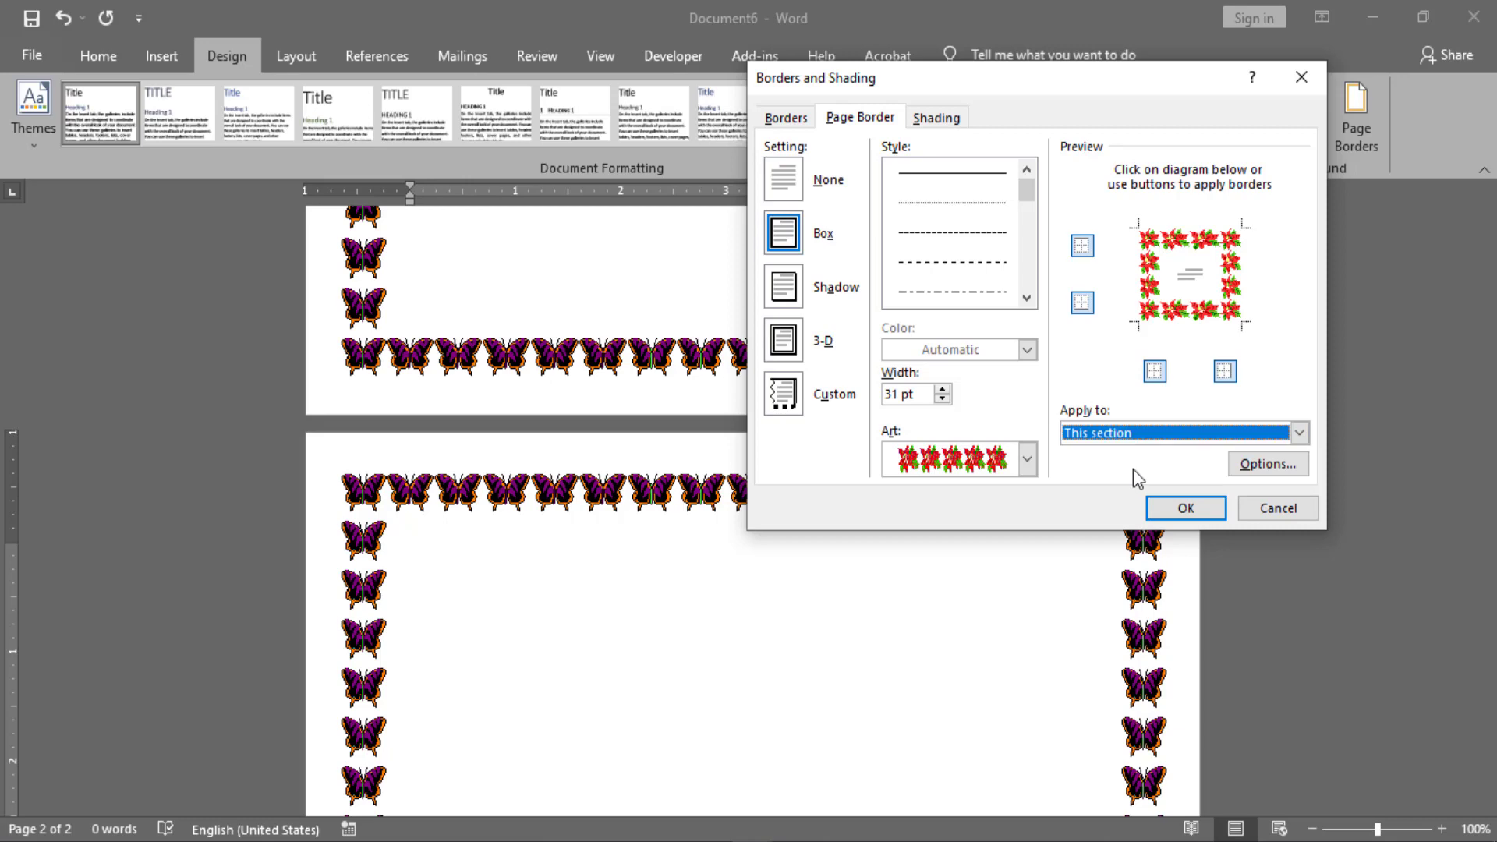
{"action": "left_click", "coordinate": [1196, 512]}
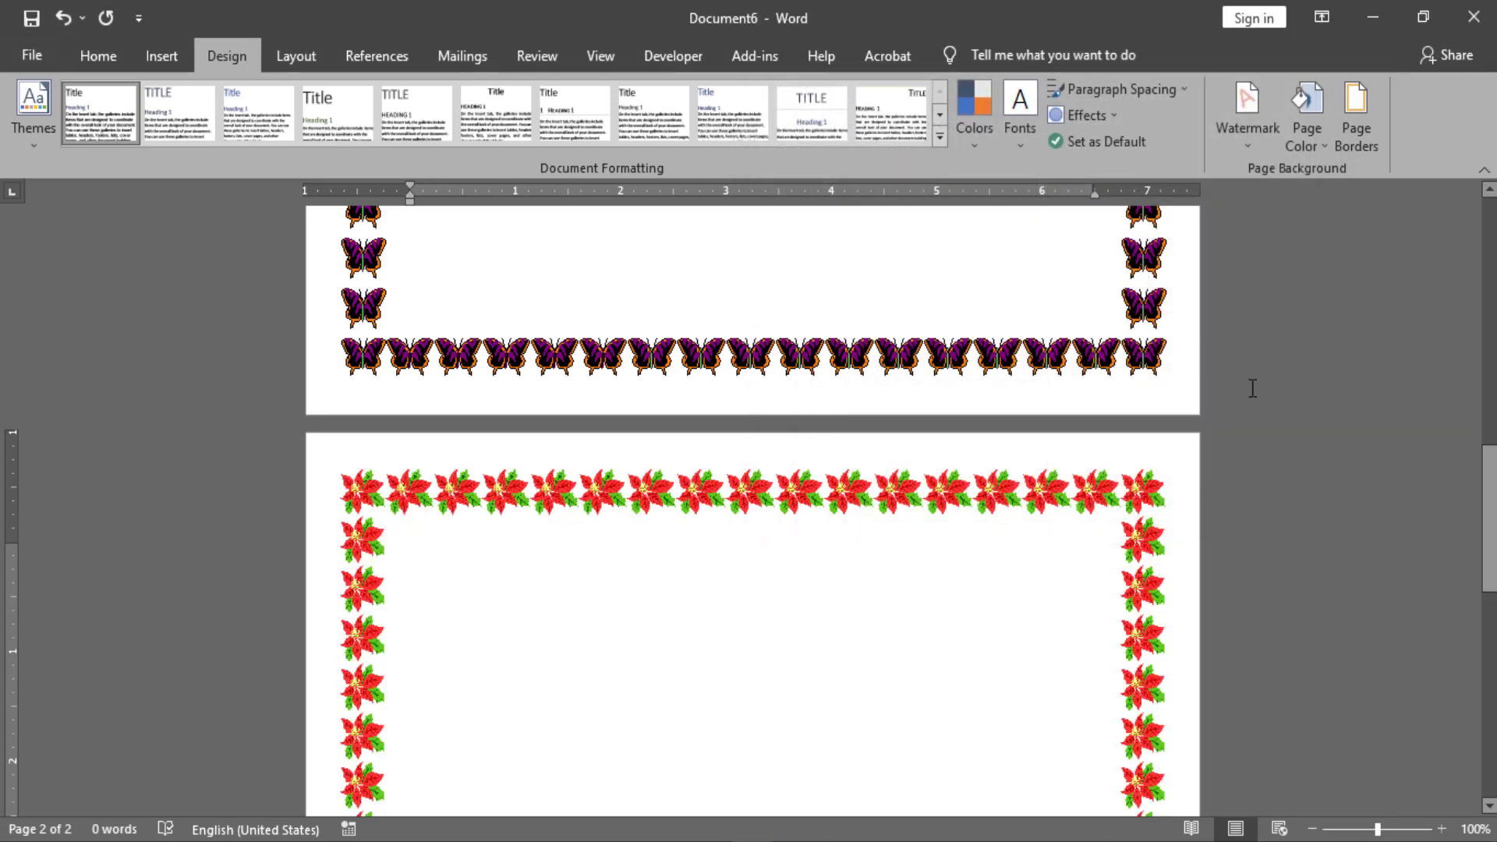
Step: Insert another Next Page section break on the poinsettia-bordered second page
{"action": "left_click_drag", "start_coordinate": [1490, 499], "coordinate": [1490, 704]}
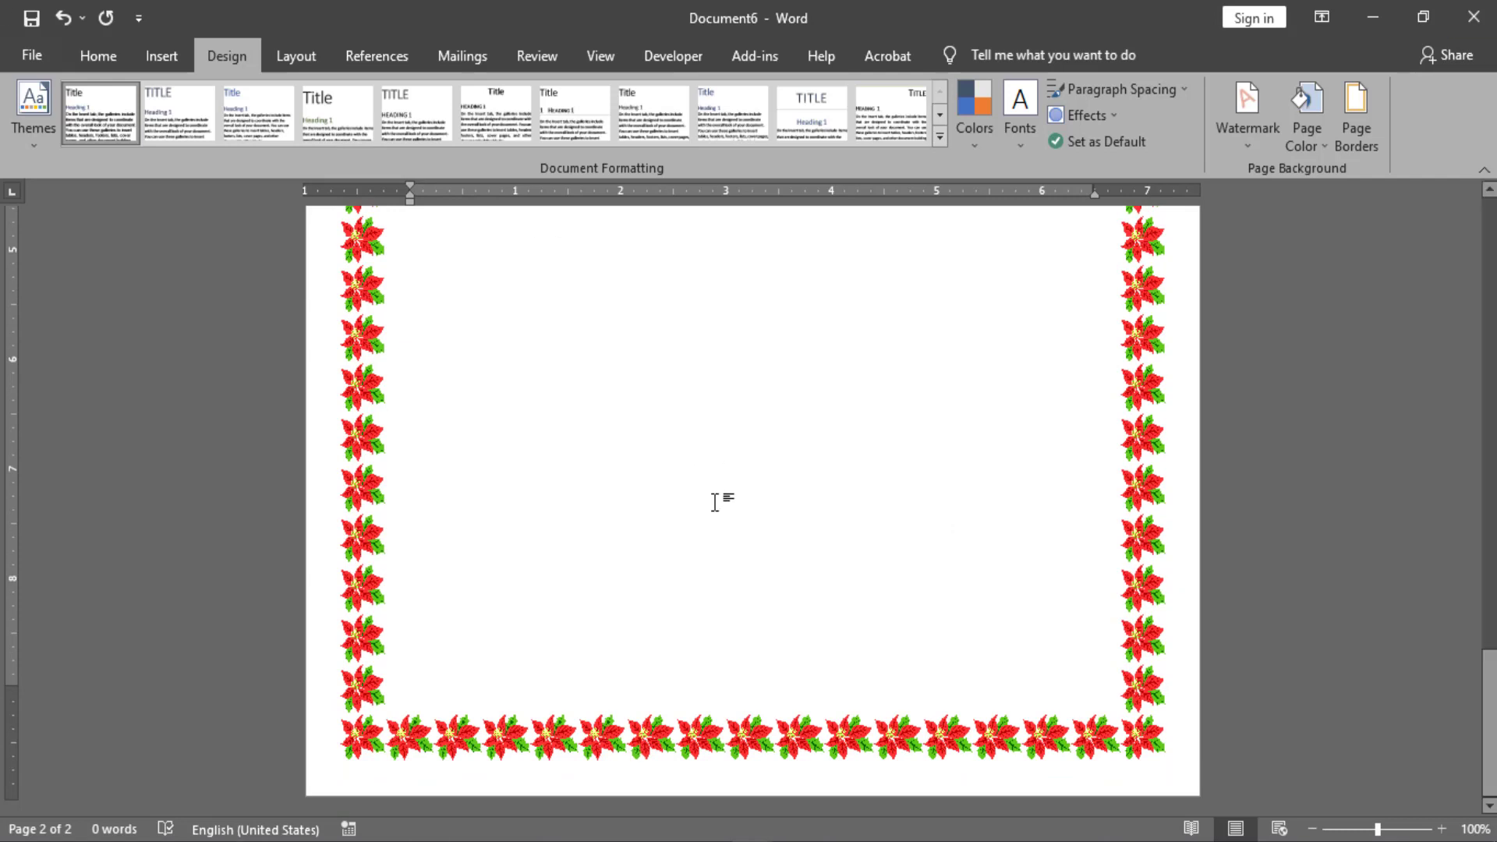
{"action": "left_click", "coordinate": [278, 52]}
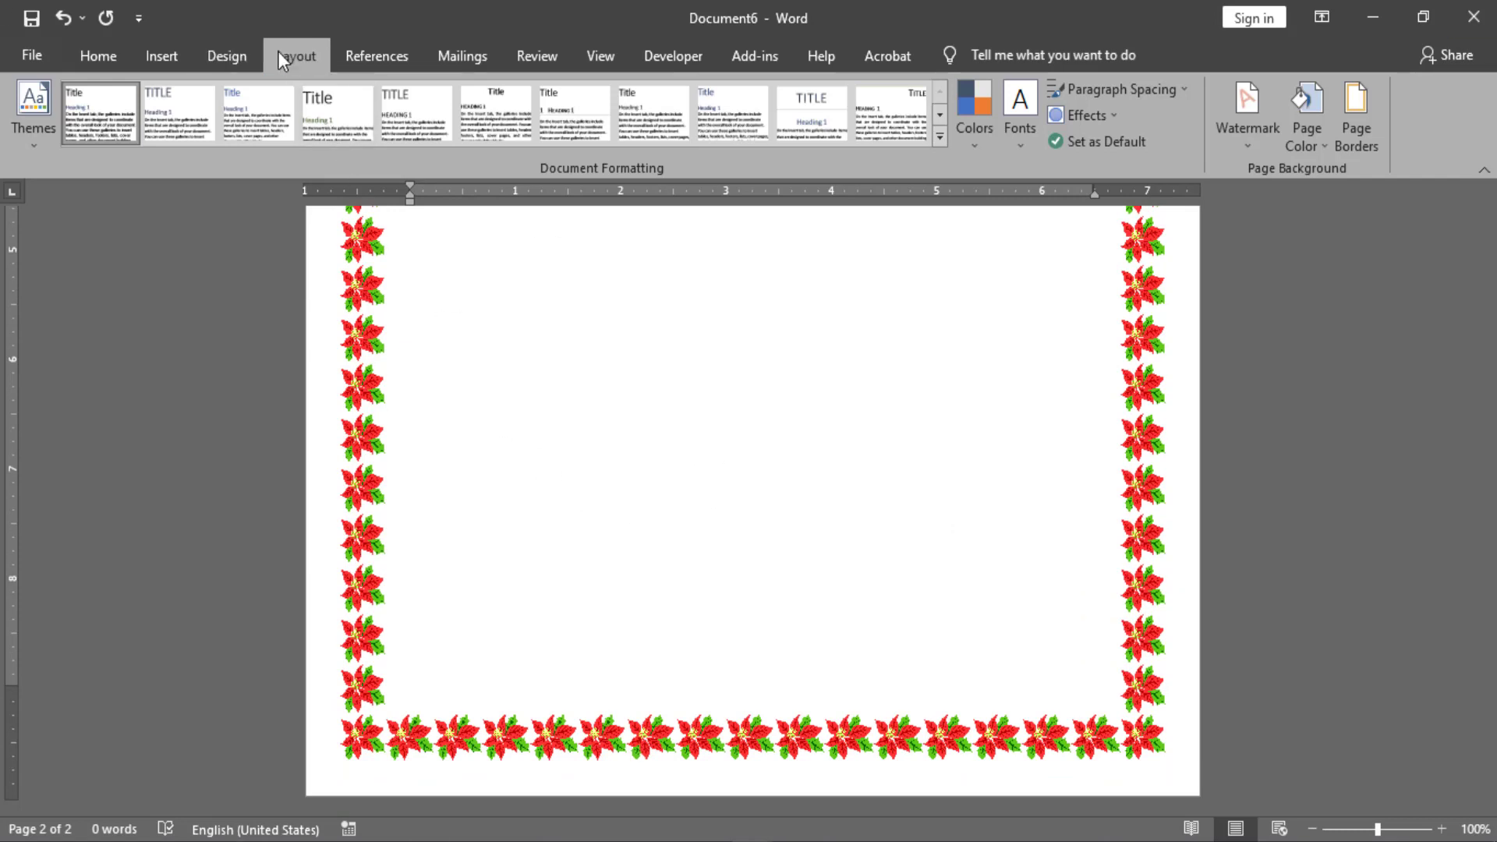
{"action": "left_click", "coordinate": [311, 91]}
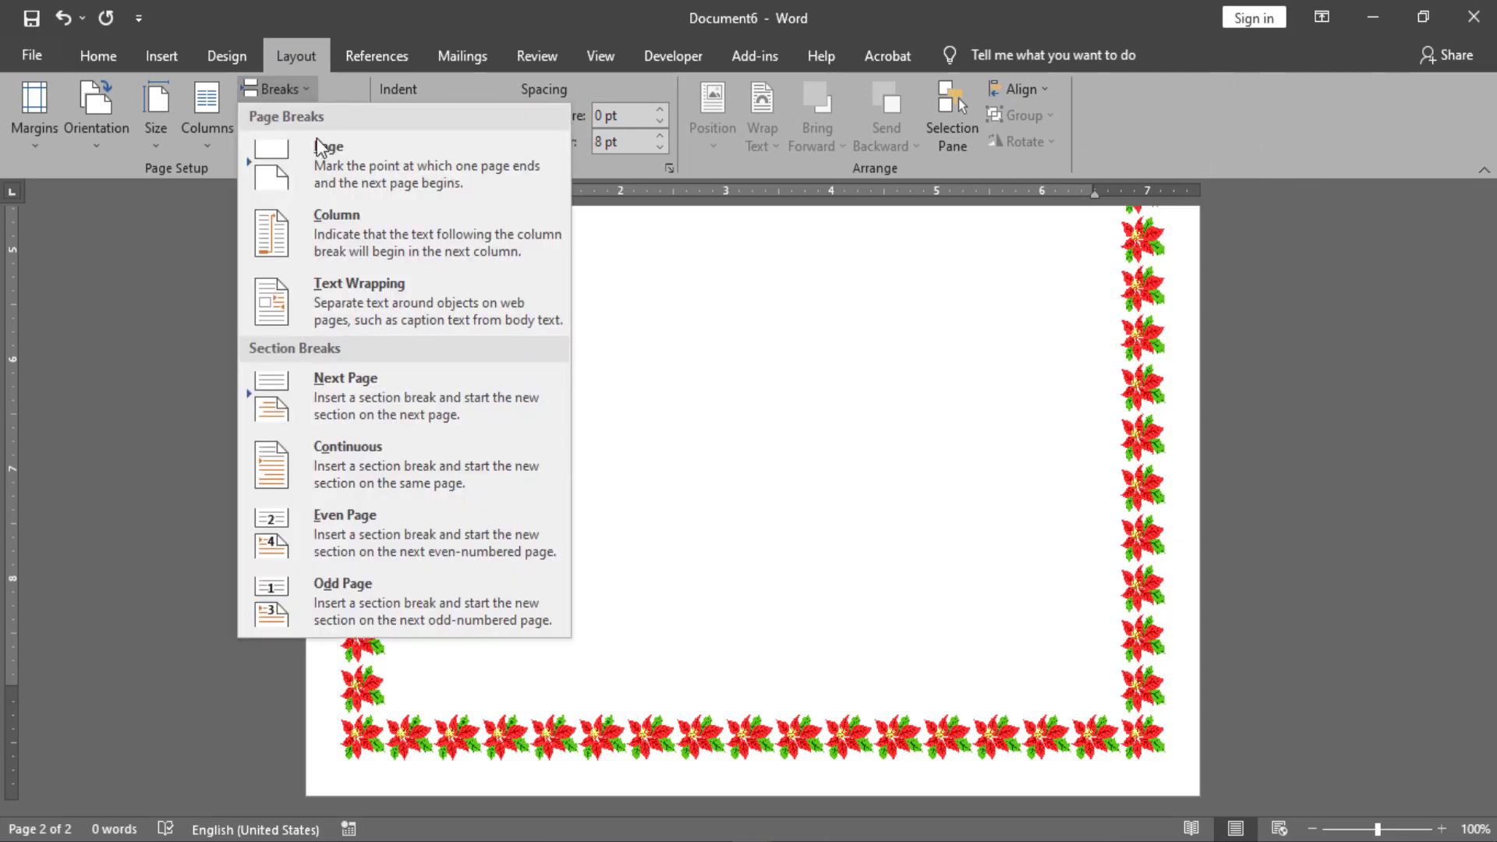
{"action": "left_click", "coordinate": [350, 390]}
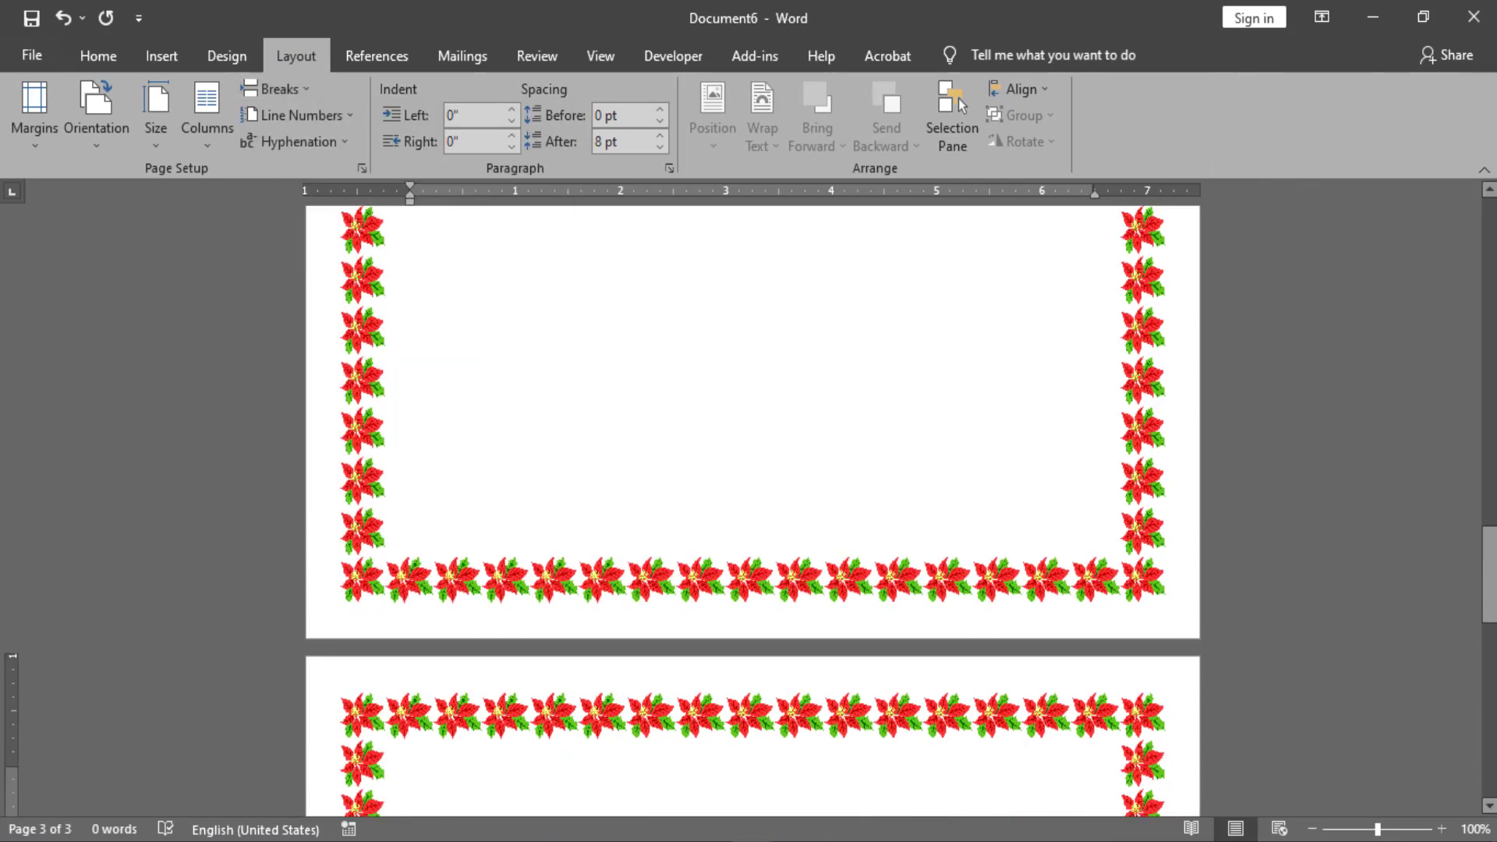
Step: Apply a 3 pt thick-and-thin black line box border to this section only, on the third page
{"action": "left_click_drag", "start_coordinate": [1489, 596], "coordinate": [1490, 637]}
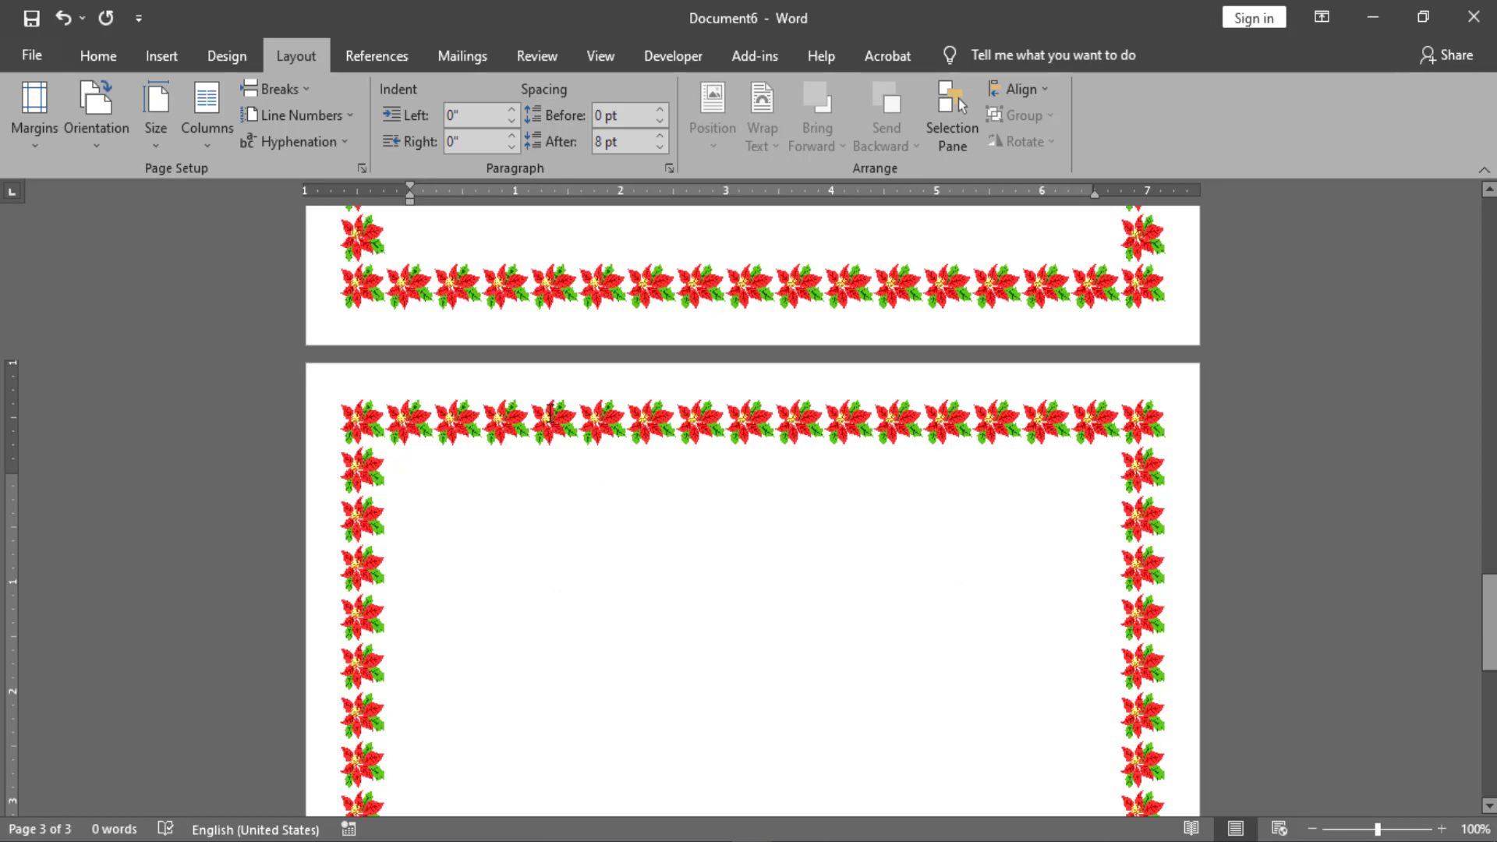
{"action": "left_click", "coordinate": [227, 56]}
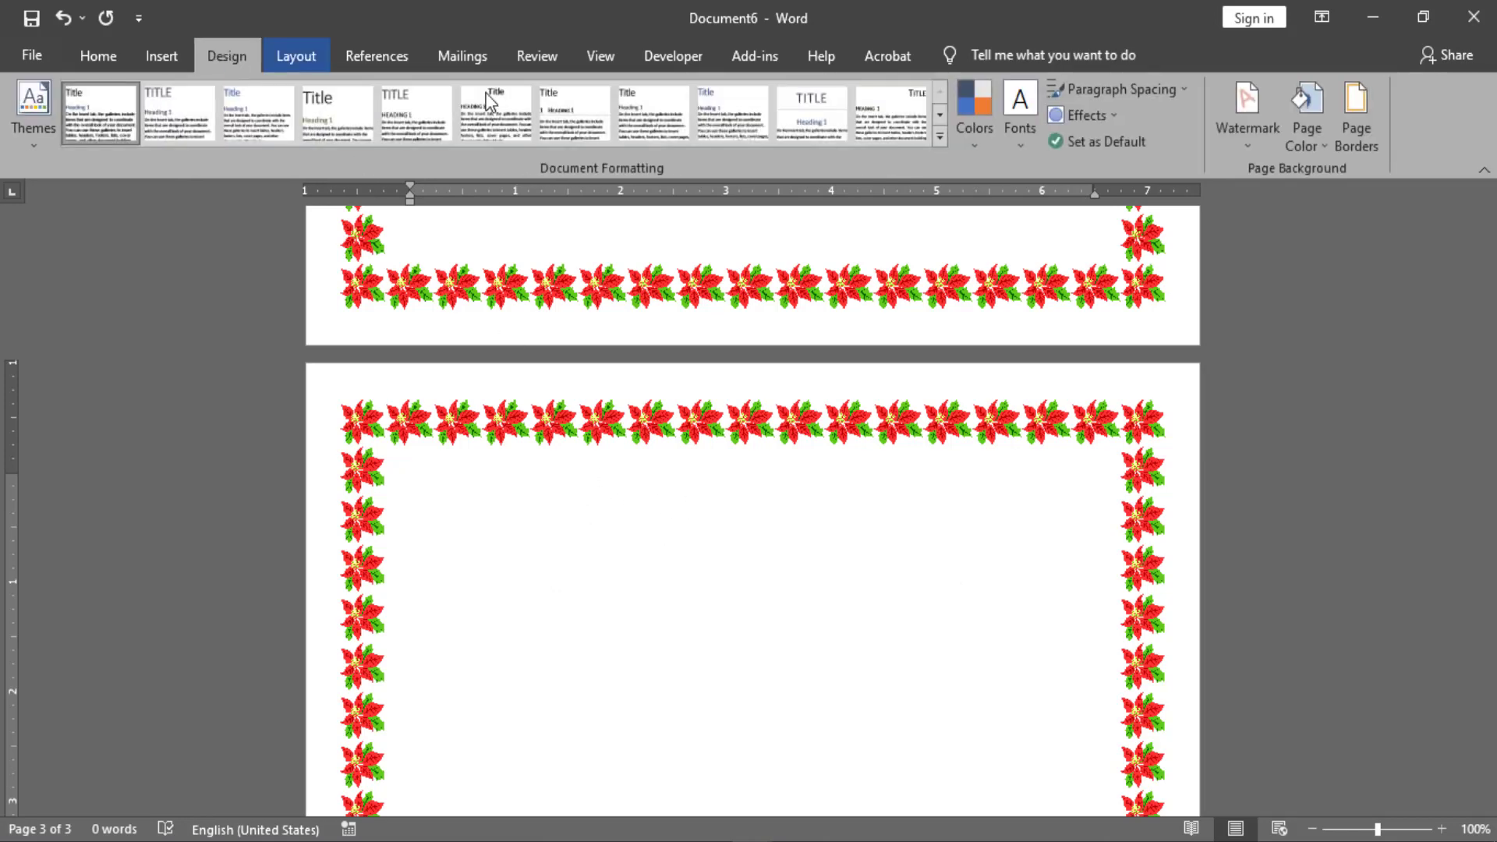
{"action": "left_click", "coordinate": [1364, 139]}
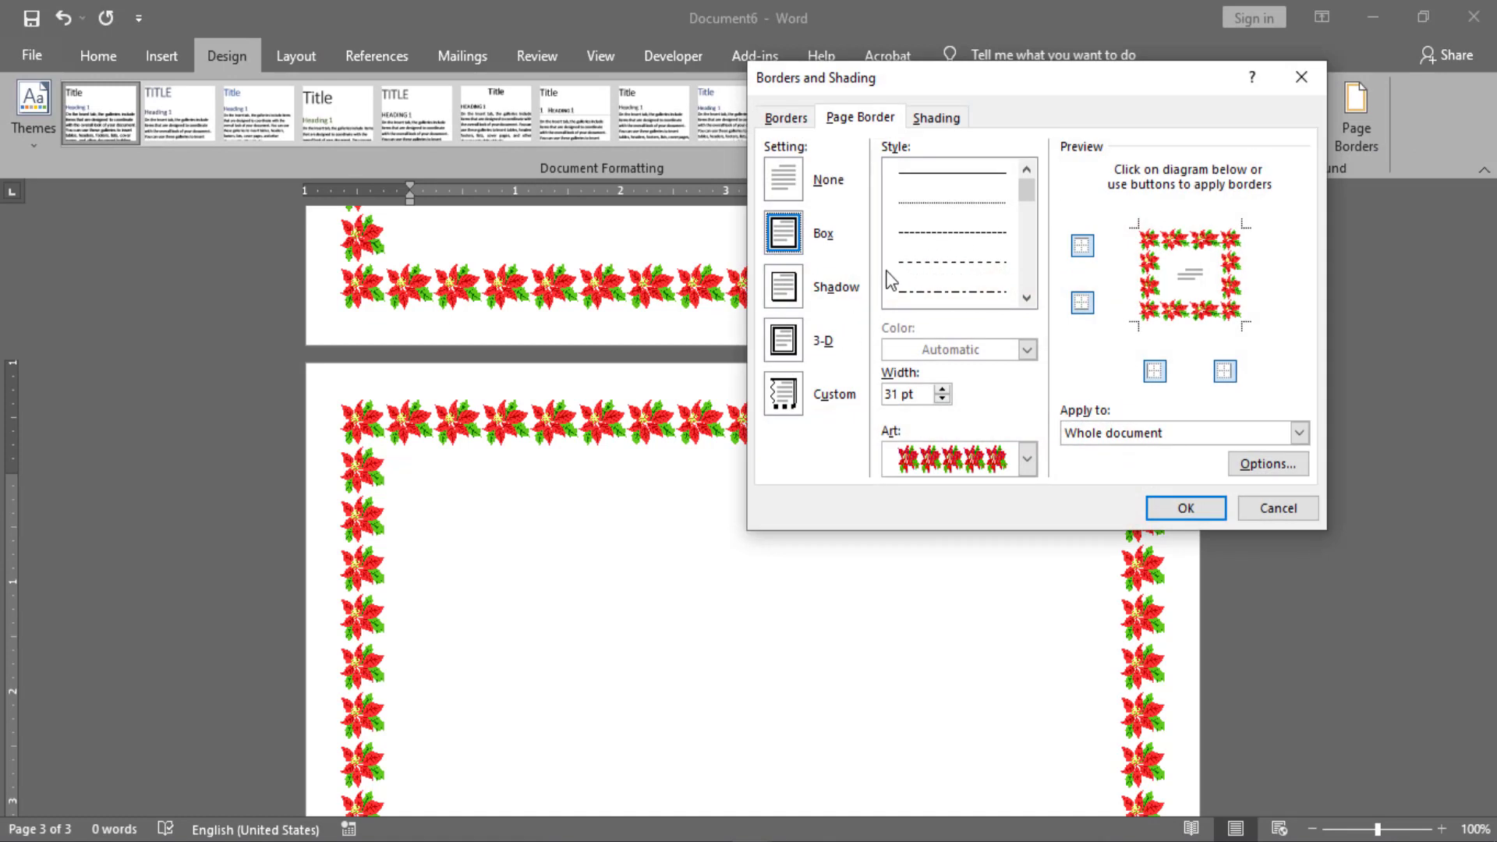
{"action": "scroll", "coordinate": [1022, 195], "scroll_direction": "down", "scroll_amount": 2}
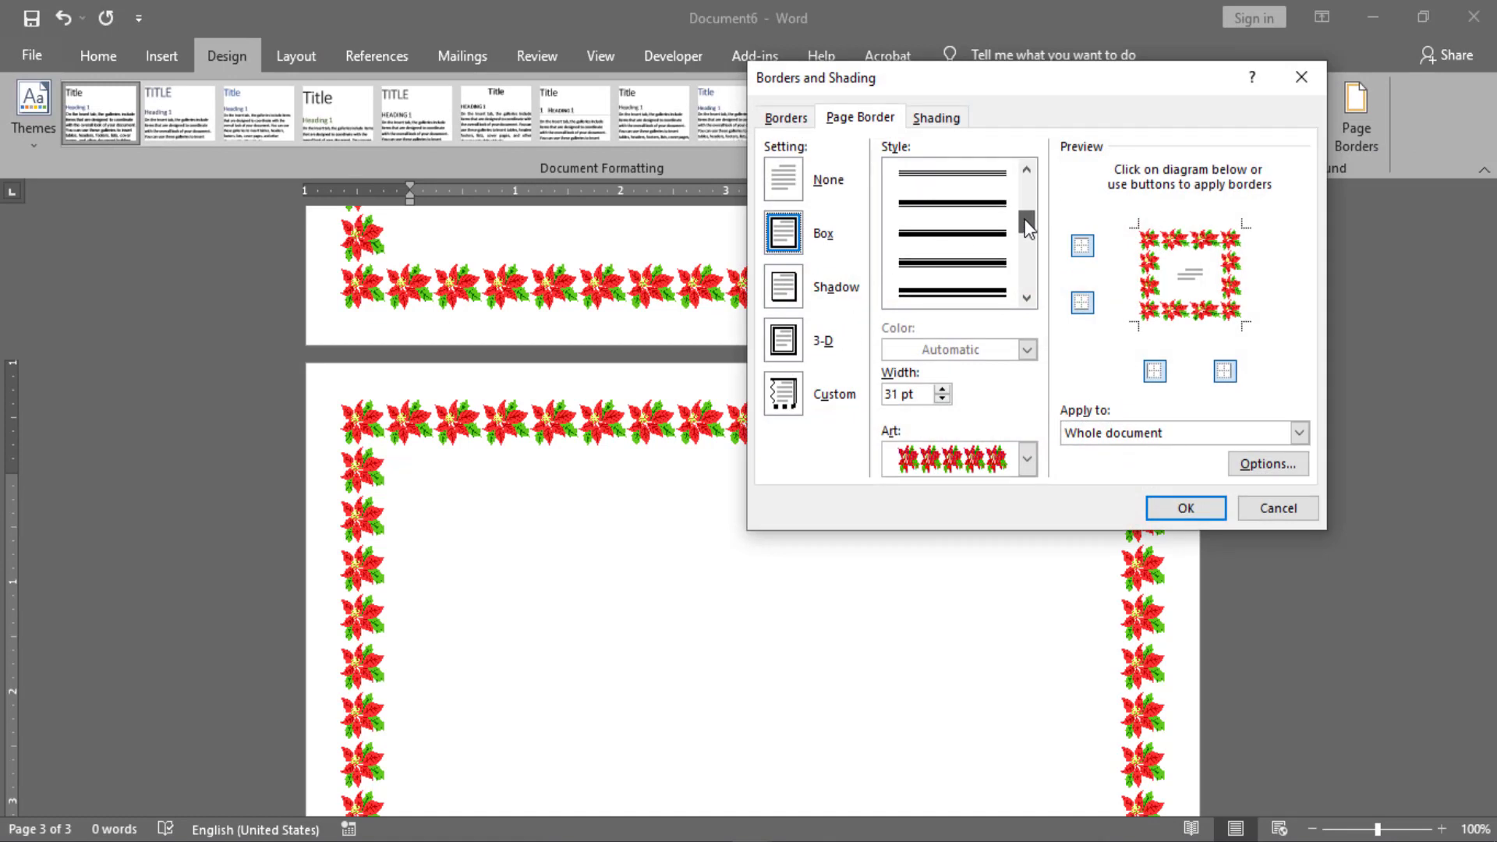
{"action": "left_click", "coordinate": [979, 217]}
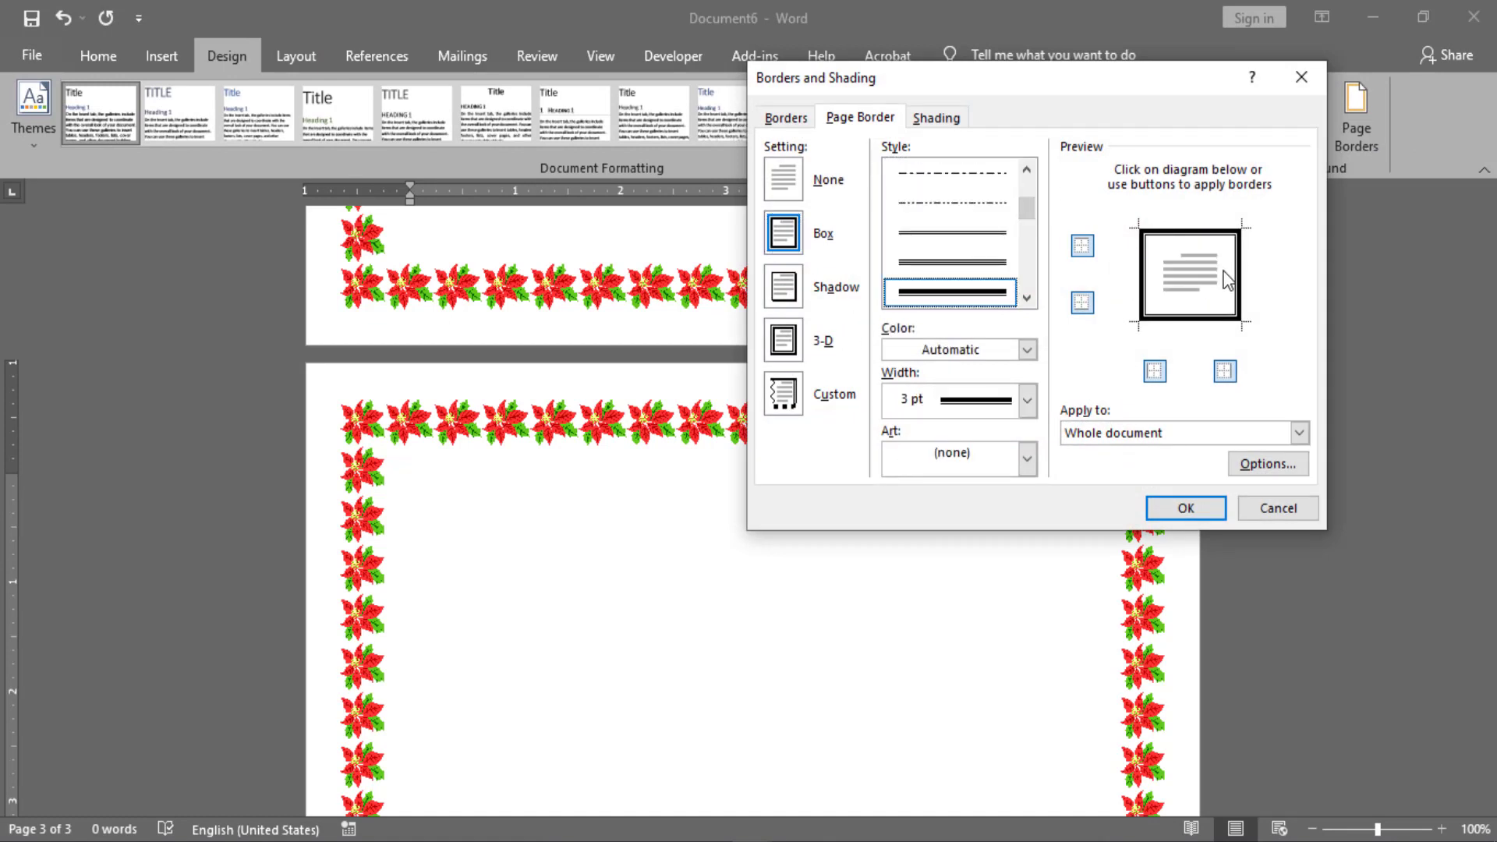
{"action": "left_click", "coordinate": [1298, 432]}
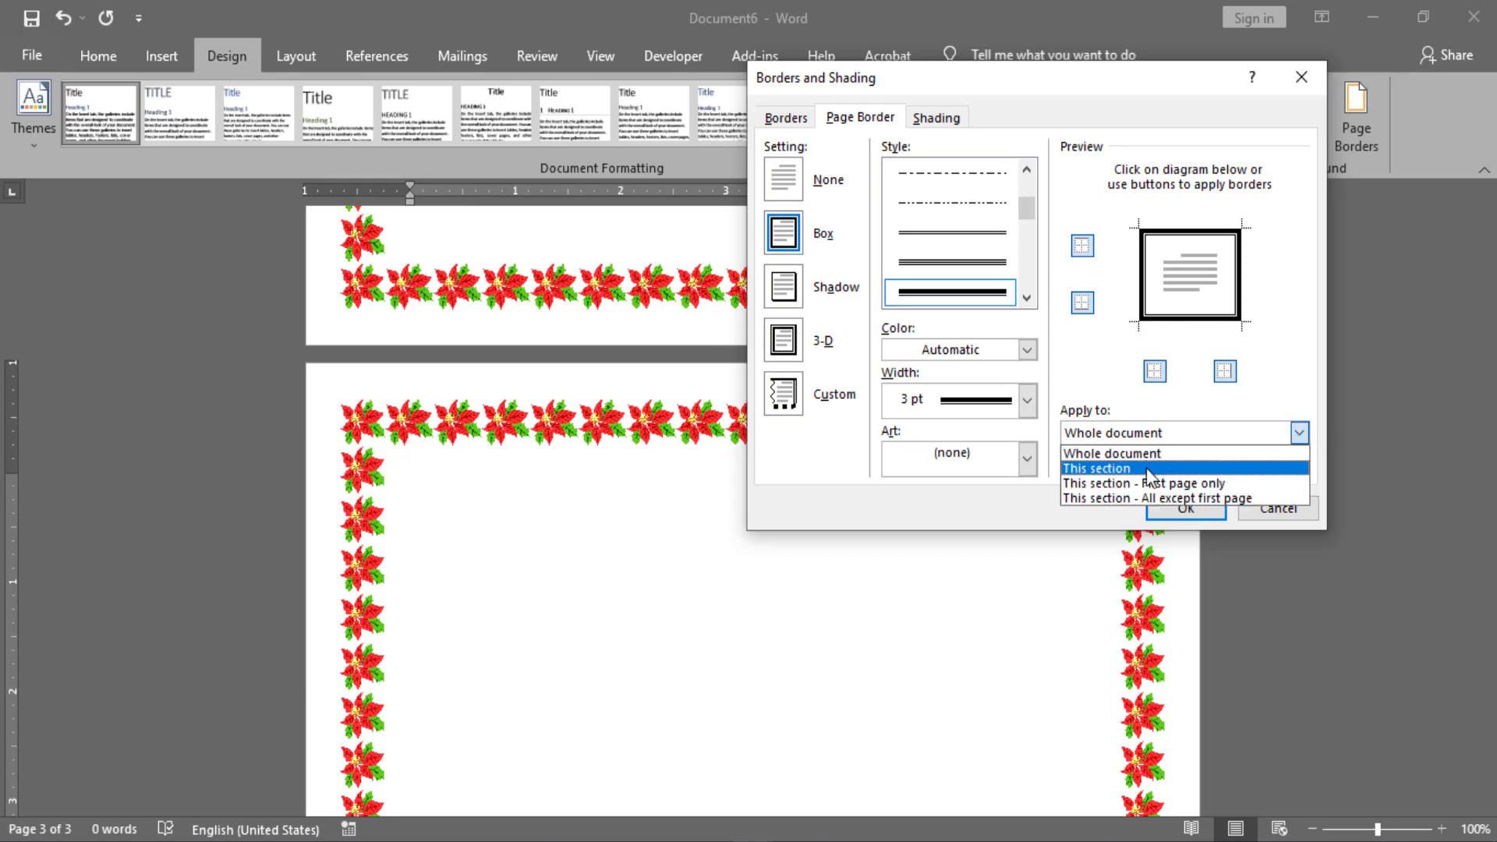
{"action": "left_click", "coordinate": [1089, 470]}
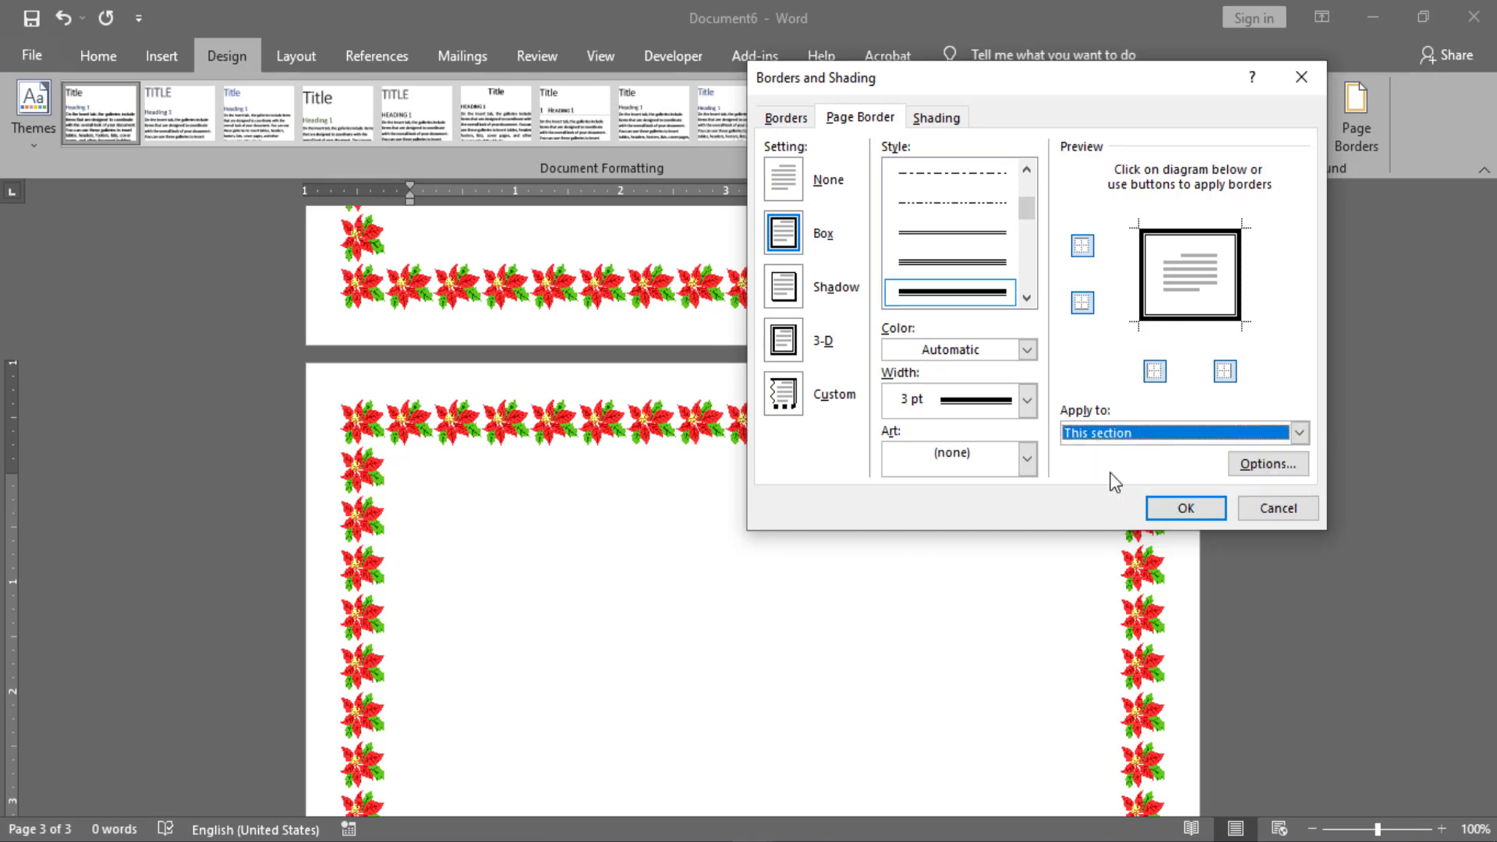
{"action": "left_click", "coordinate": [1204, 507]}
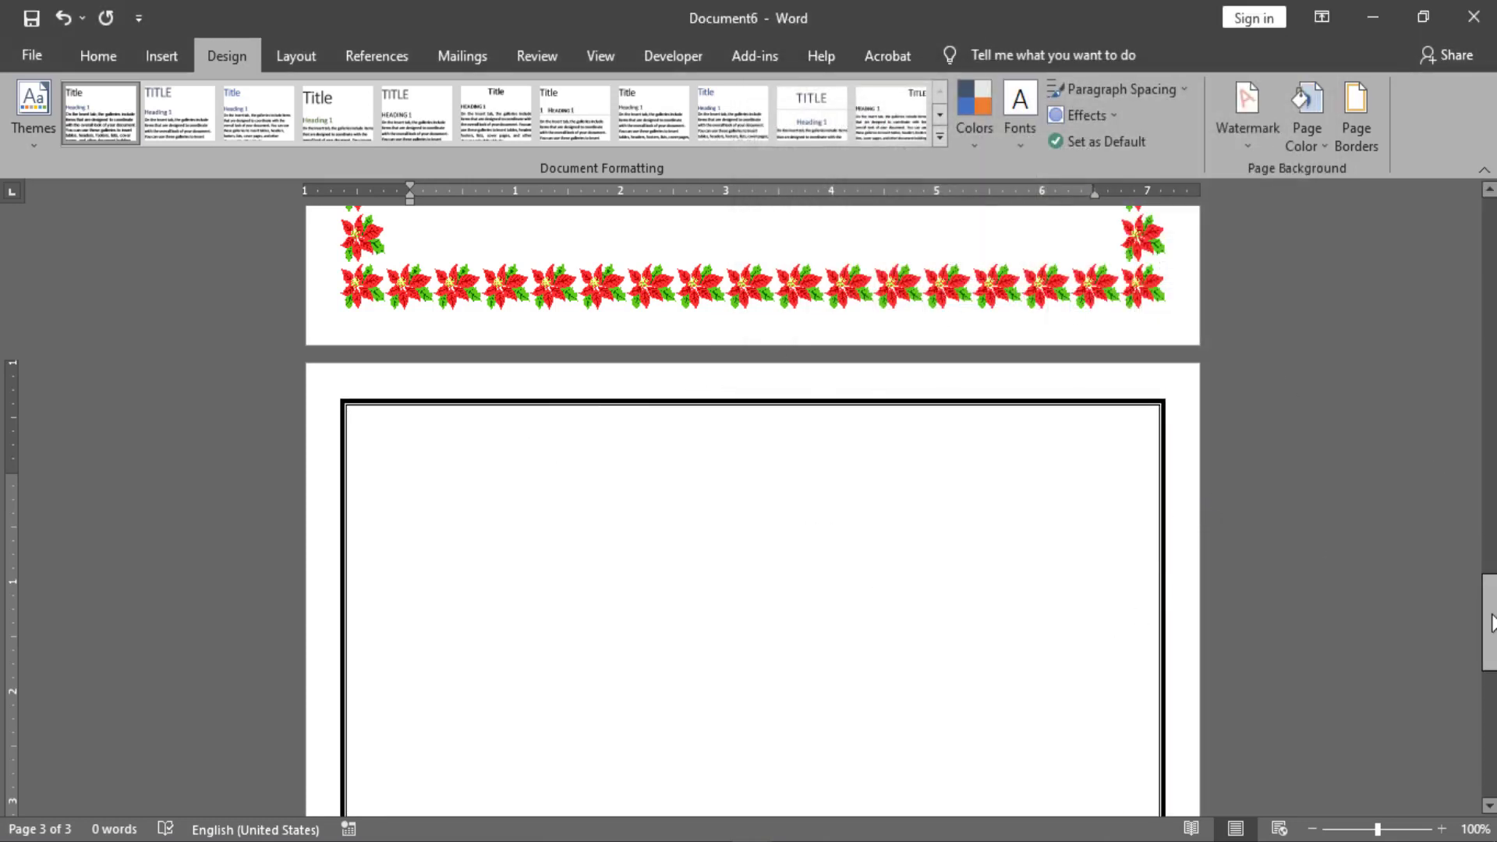
Step: Review the page borders from the first page down, along with the Page Borders command and the available section break types
{"action": "left_click_drag", "start_coordinate": [1489, 619], "coordinate": [1492, 243]}
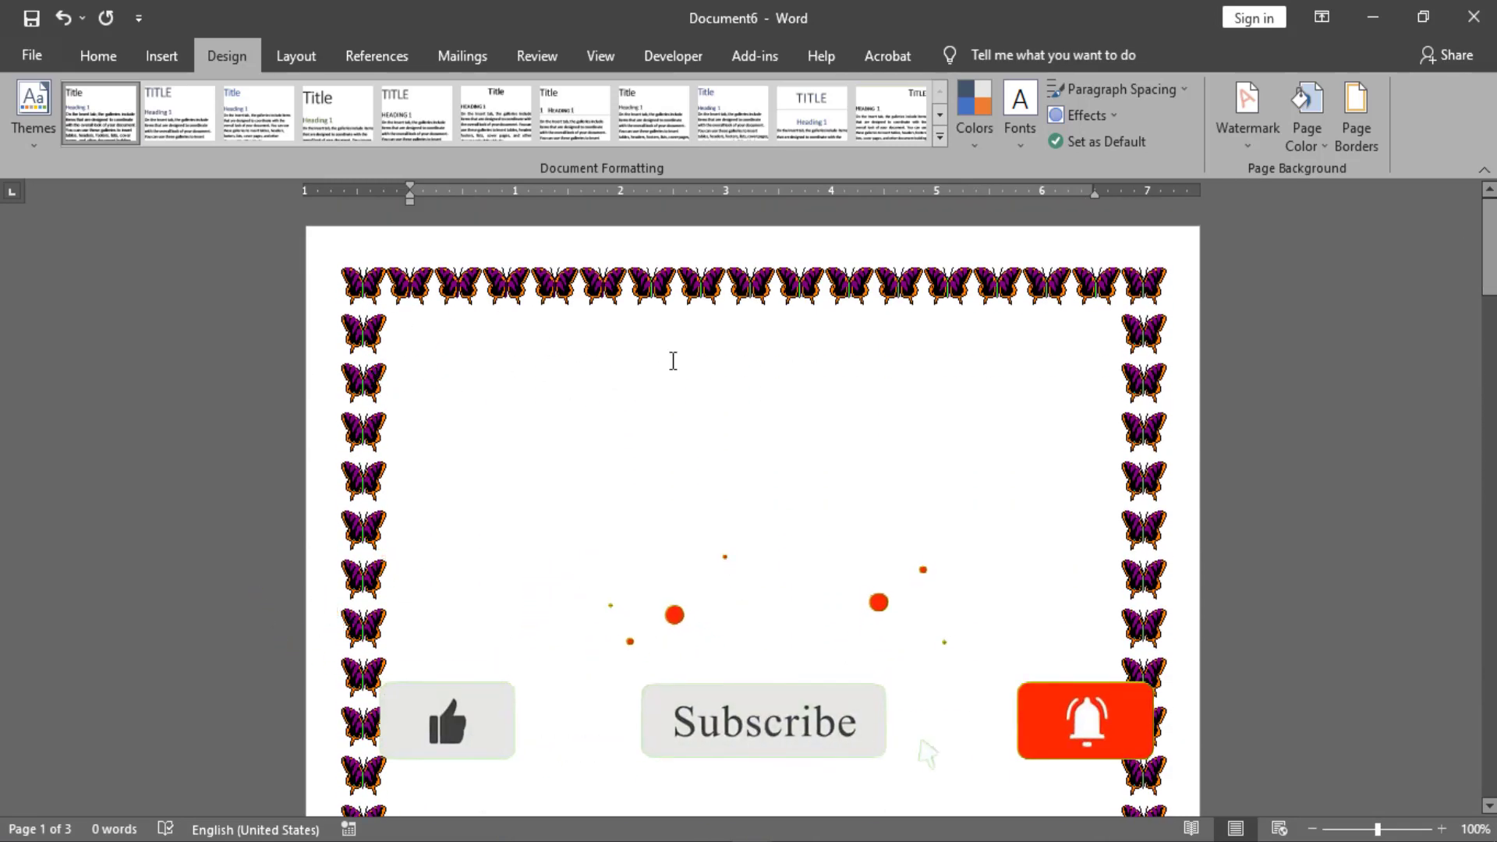
{"action": "mouse_move", "coordinate": [1489, 257]}
{"action": "left_mouse_down"}
{"action": "mouse_move", "coordinate": [1489, 662]}
{"action": "mouse_move", "coordinate": [1489, 242]}
{"action": "left_mouse_up"}
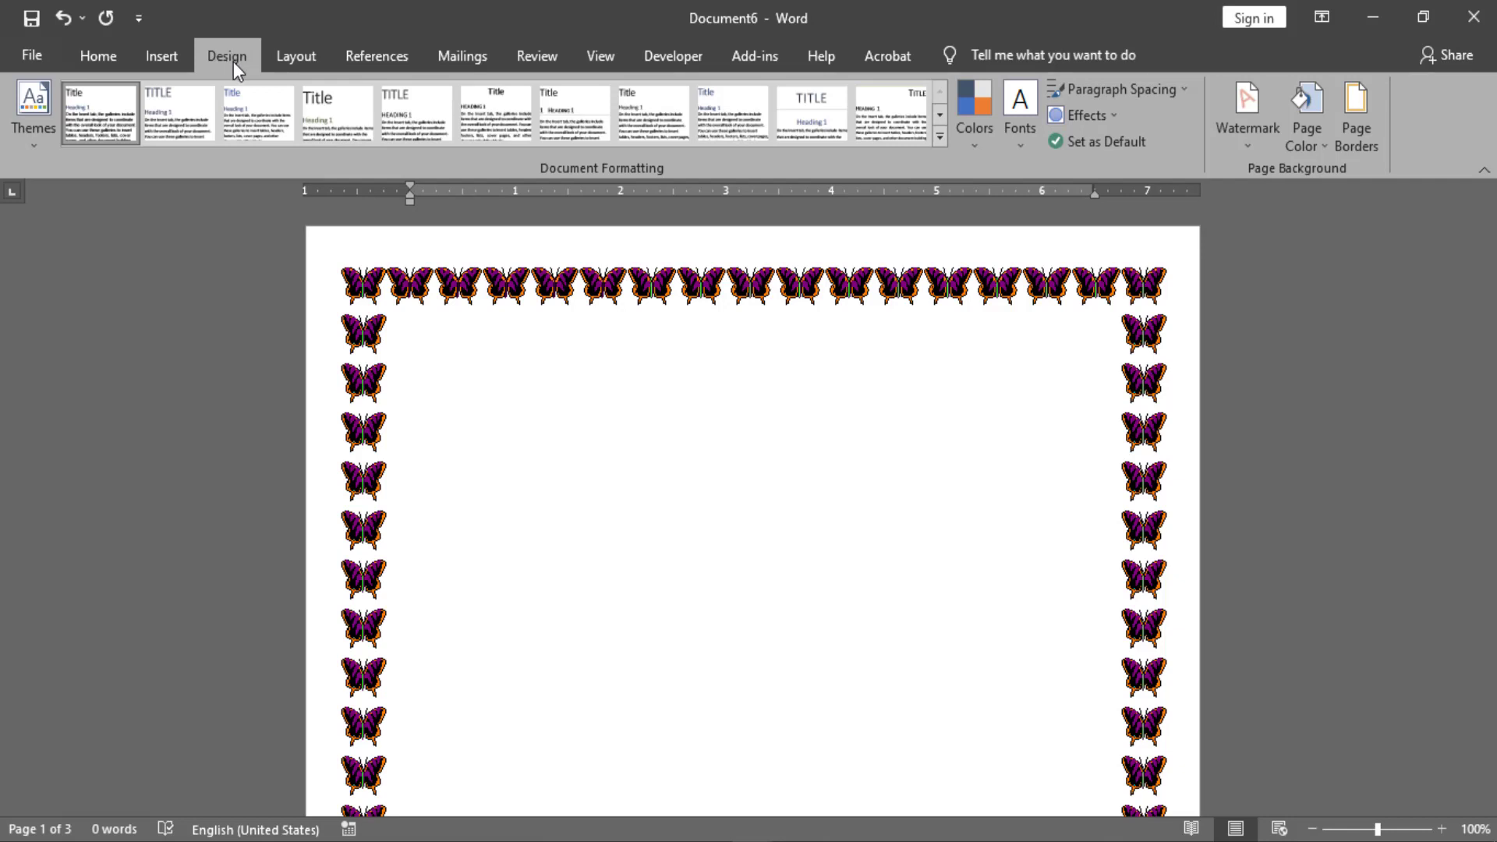
{"action": "left_click", "coordinate": [296, 58]}
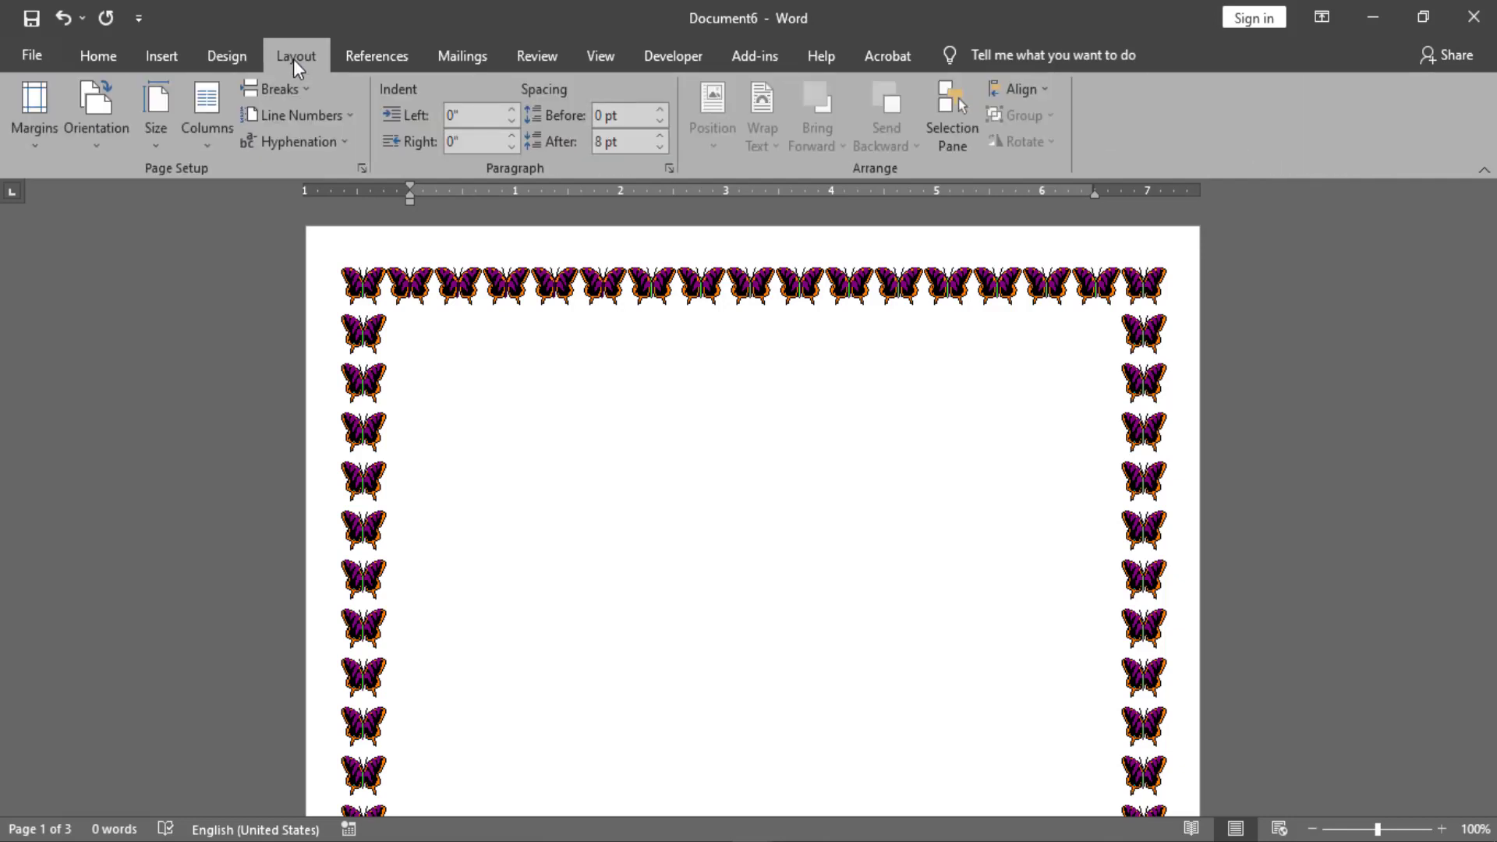
{"action": "left_click", "coordinate": [237, 58]}
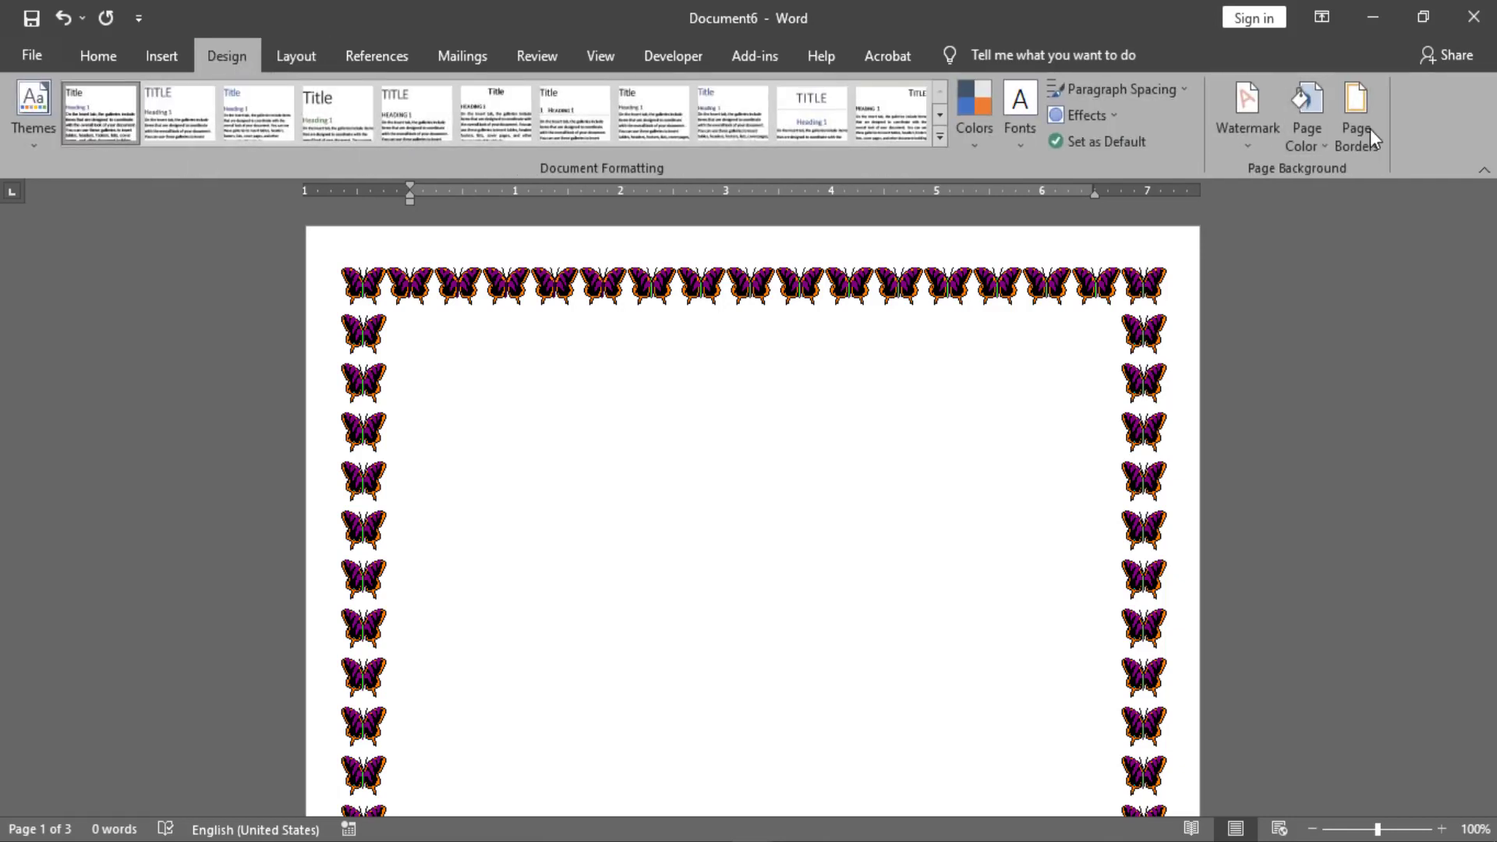
{"action": "left_click", "coordinate": [315, 60]}
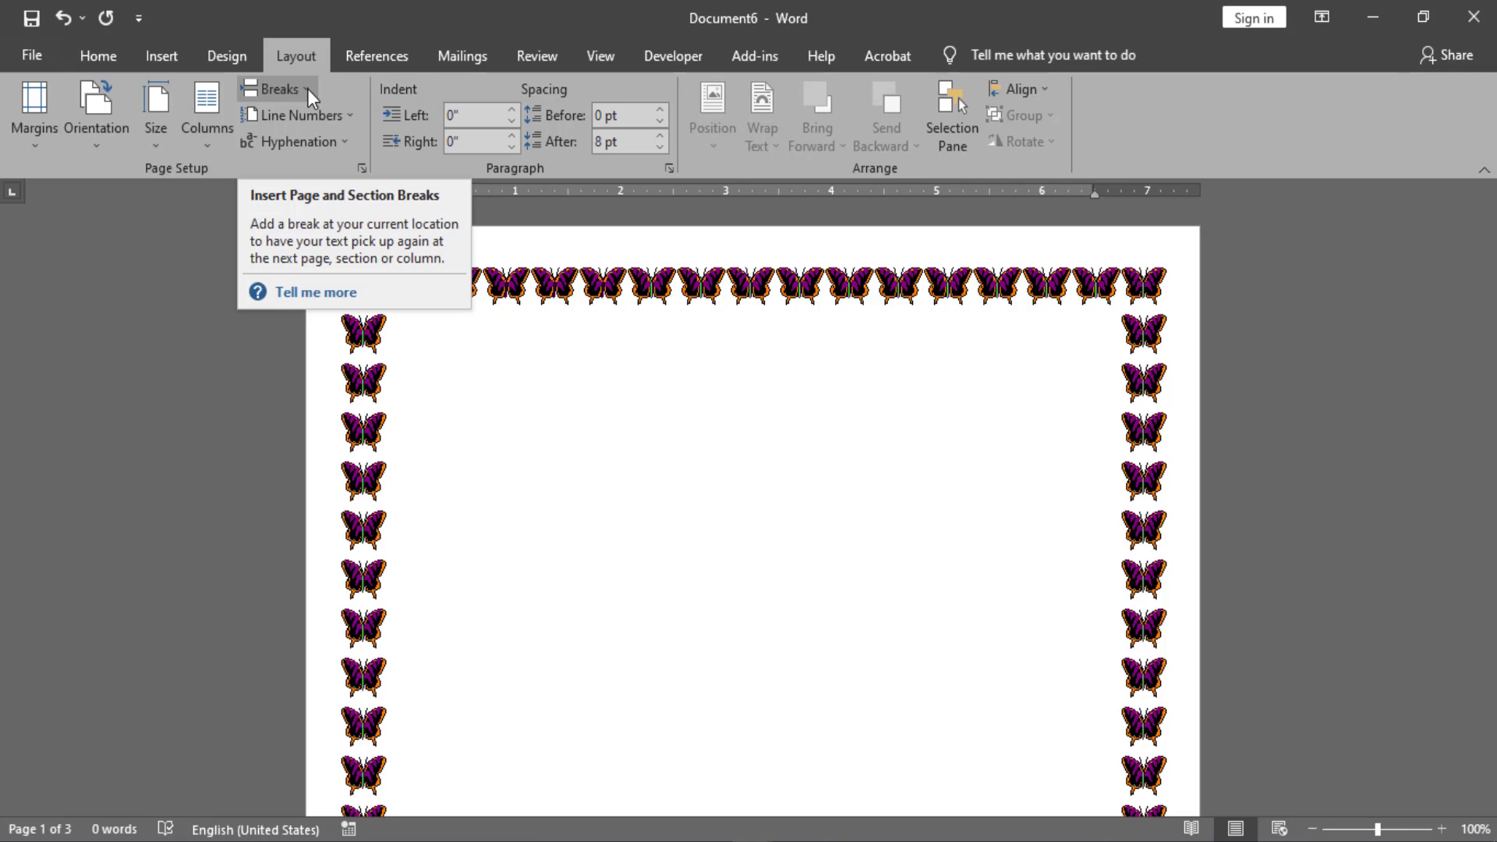
{"action": "left_click", "coordinate": [307, 89]}
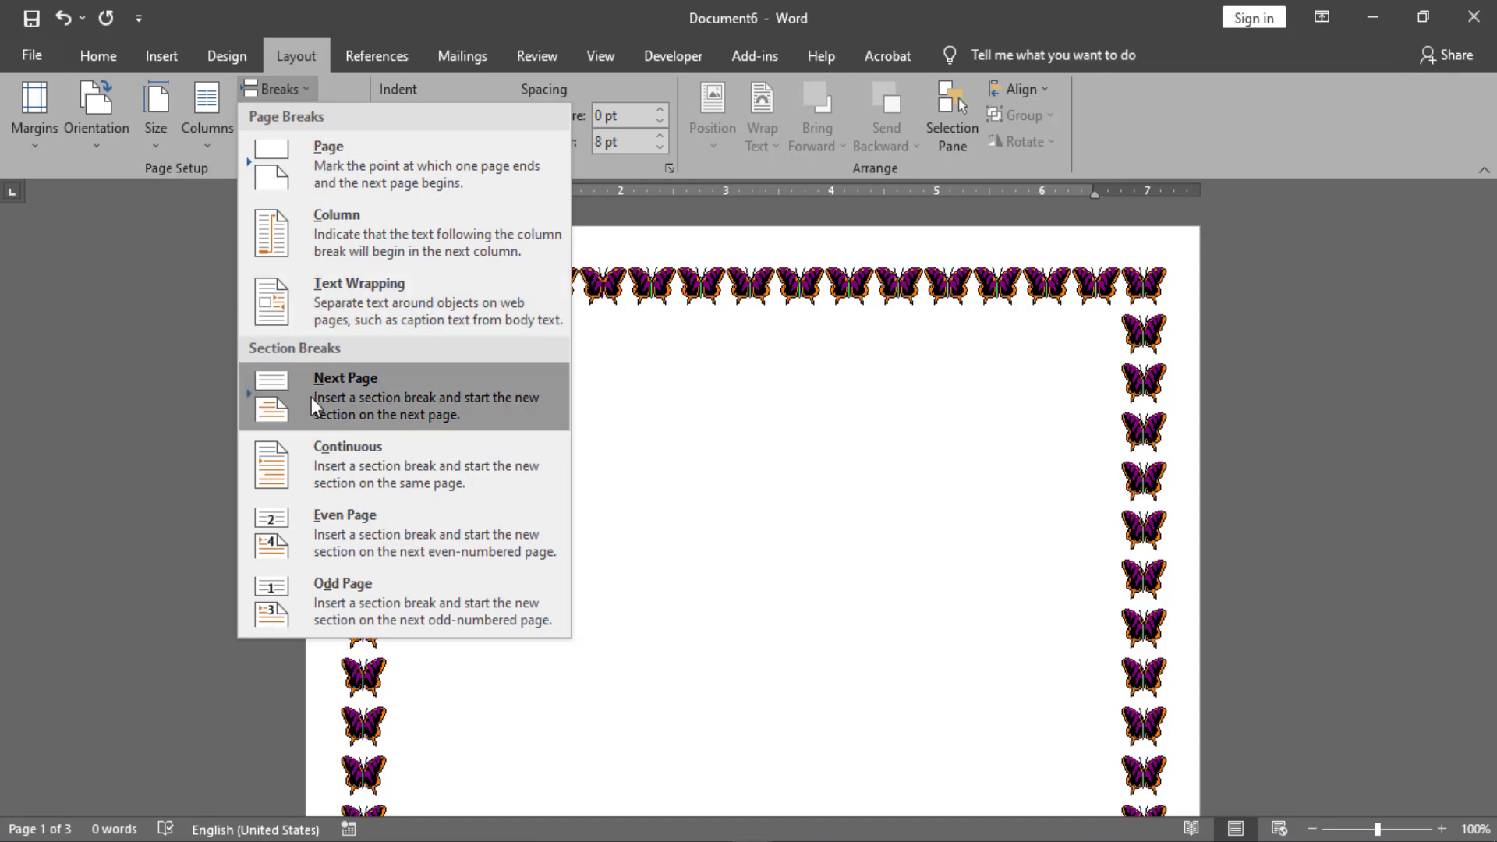
{"action": "left_click", "coordinate": [636, 320]}
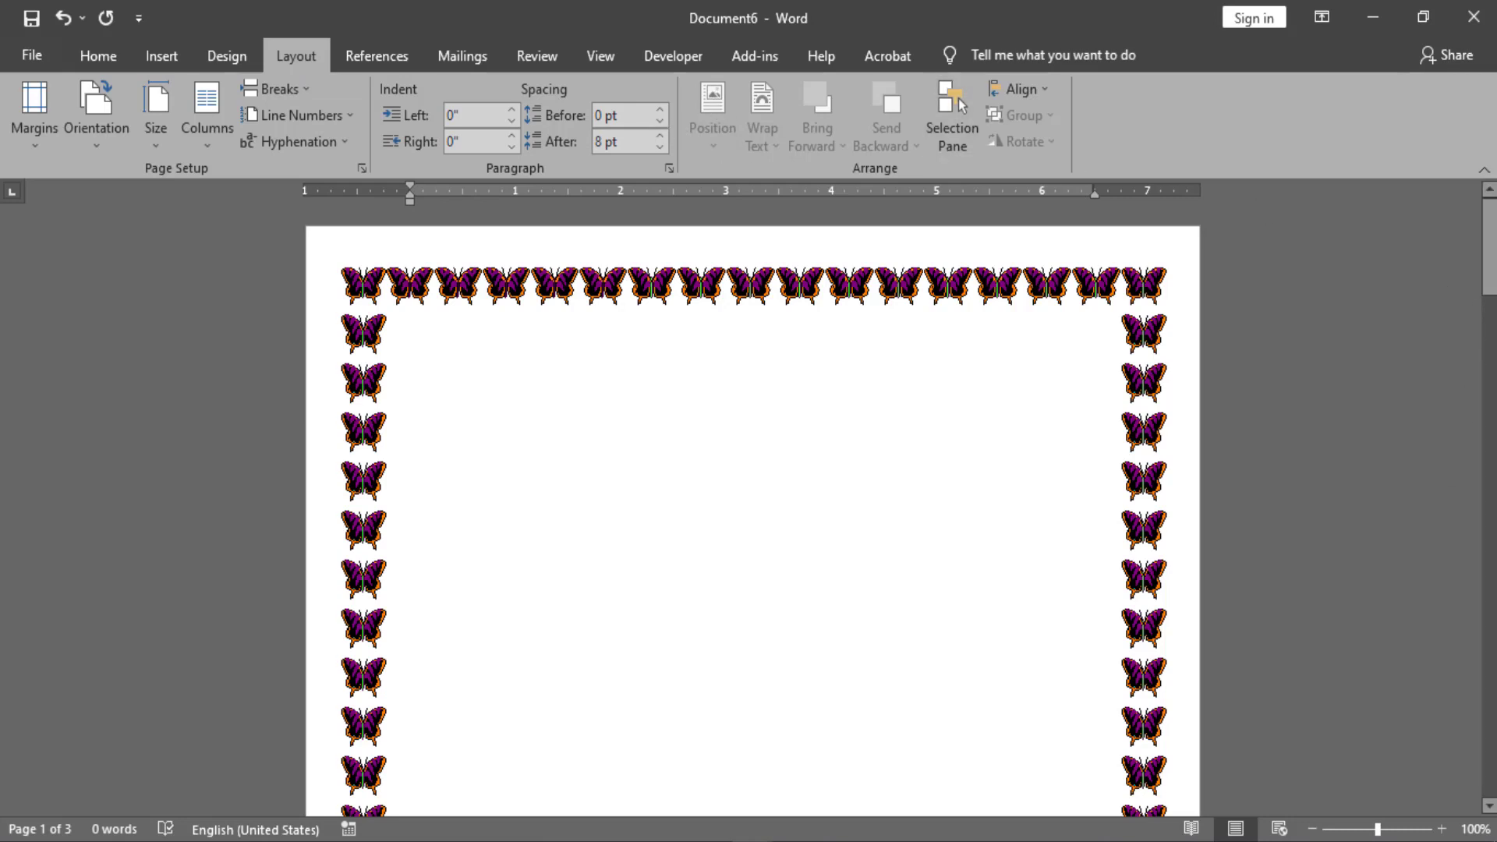
{"action": "left_click_drag", "start_coordinate": [1489, 234], "coordinate": [1488, 488]}
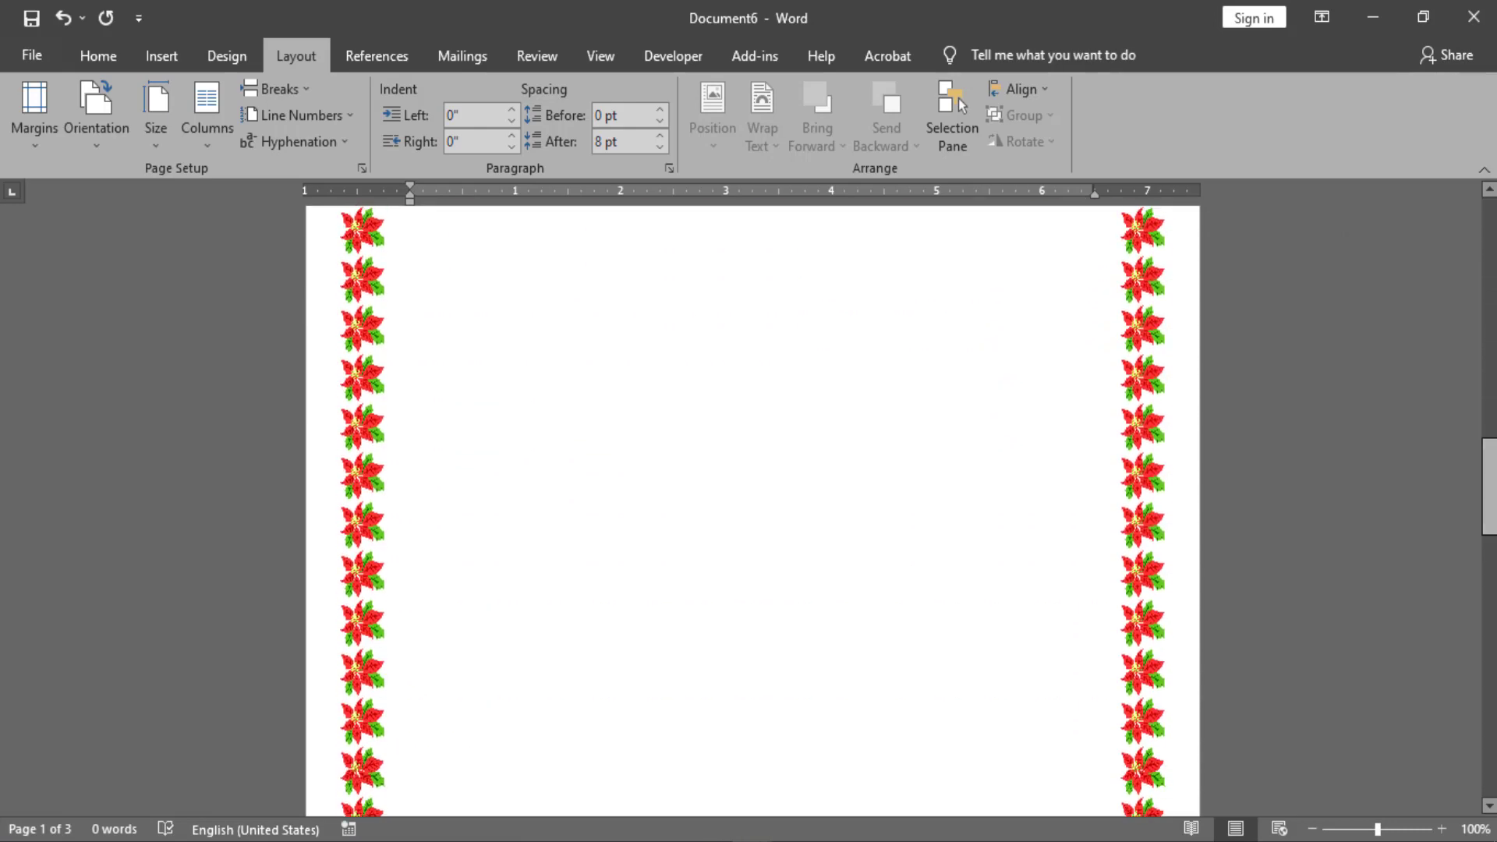